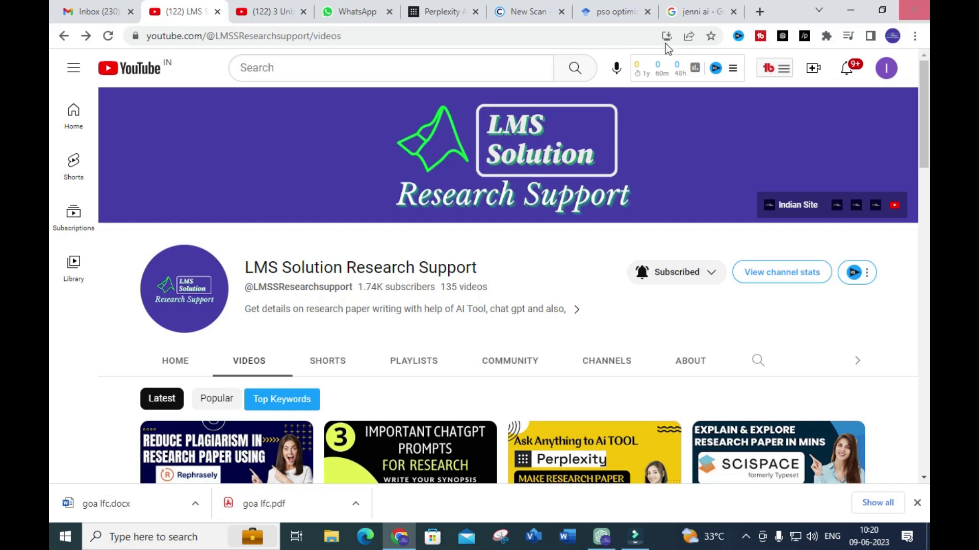
Open the Jenni AI website from the Google search results for 'jenni ai'
left_click(699, 7)
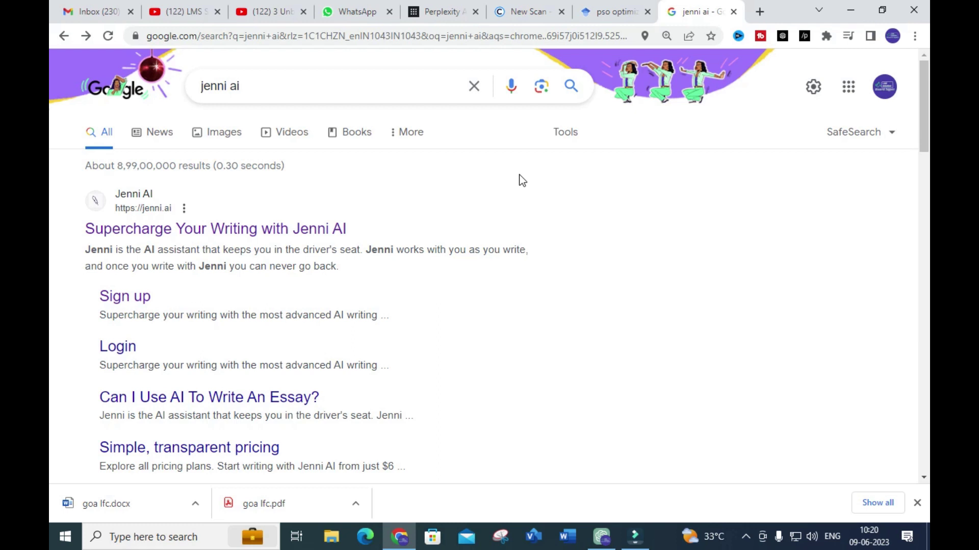
left_click(250, 229)
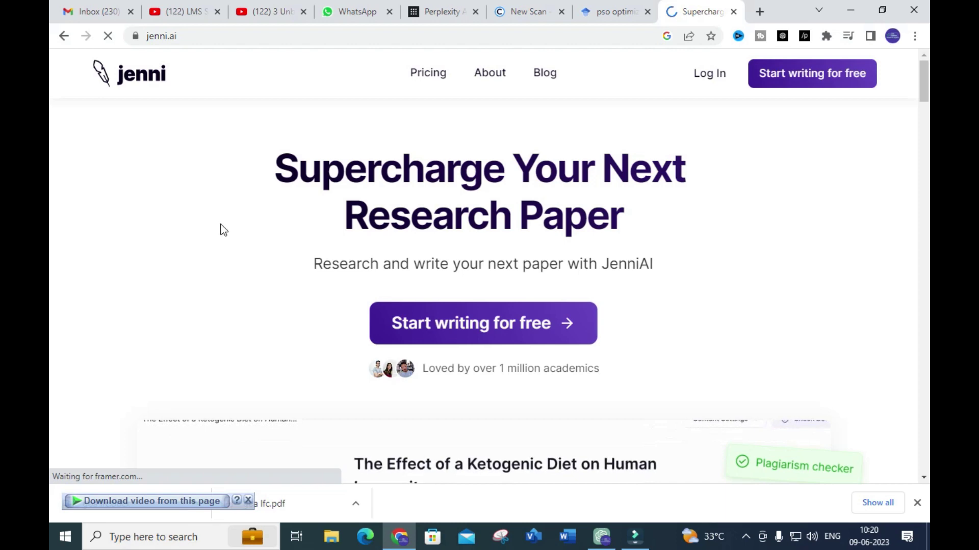
Sign up to Jenni AI with a Google account and create a new untitled document
left_click(477, 324)
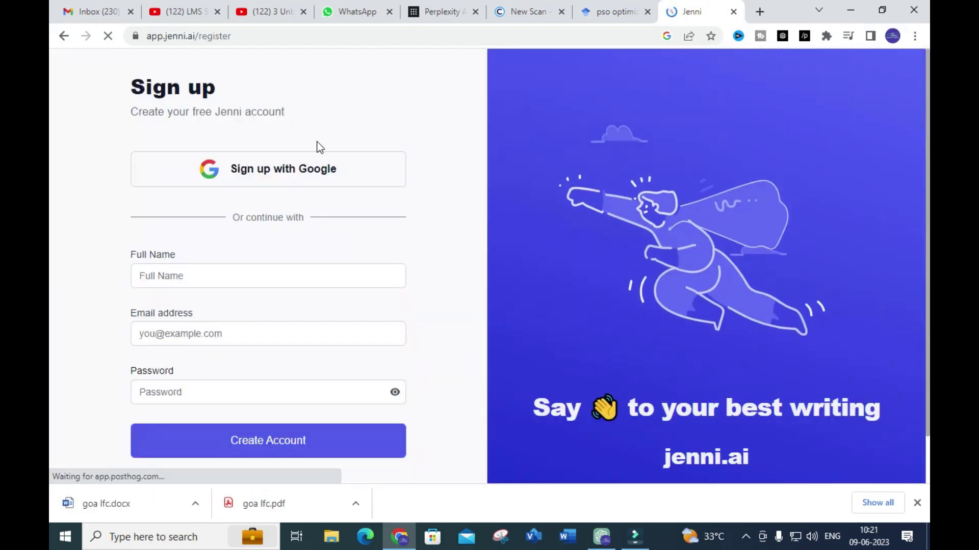
left_click(290, 177)
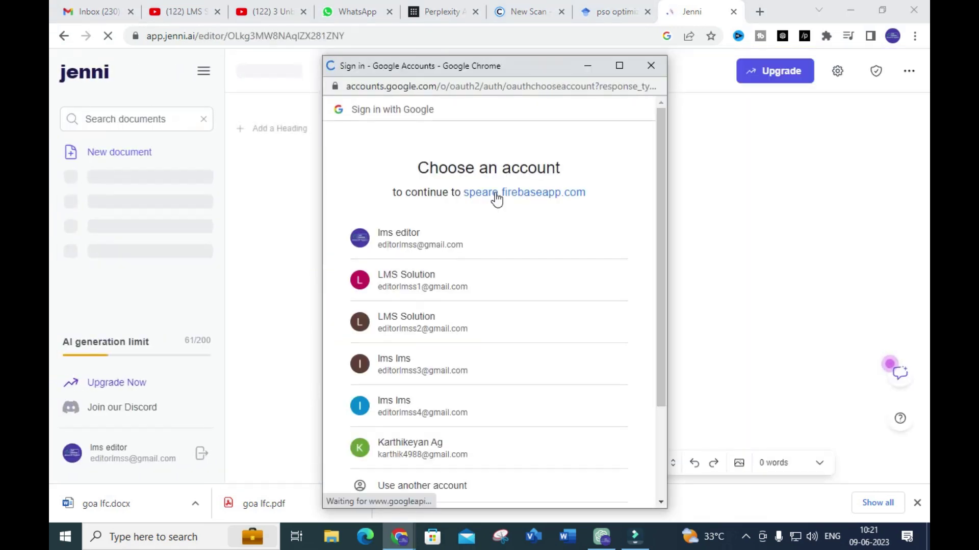
left_click(426, 237)
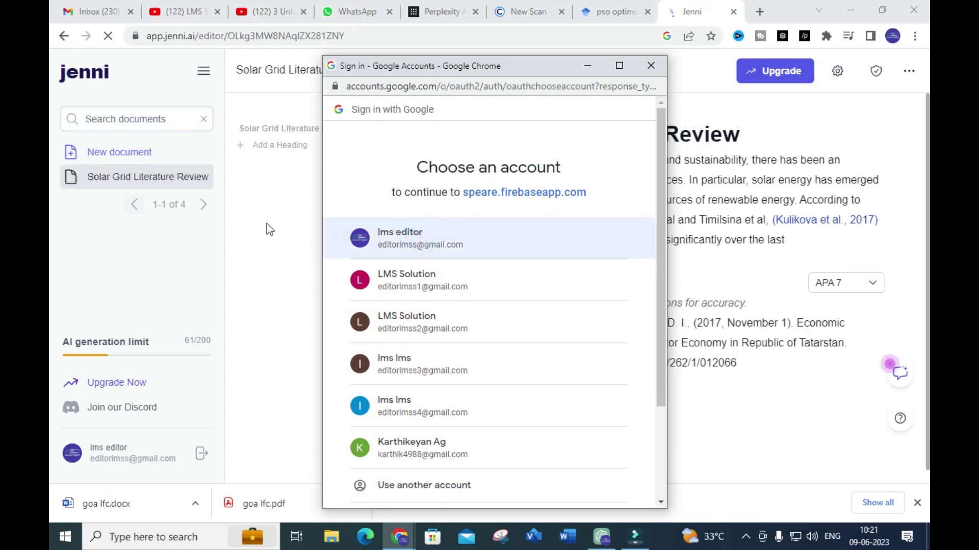
left_click(388, 247)
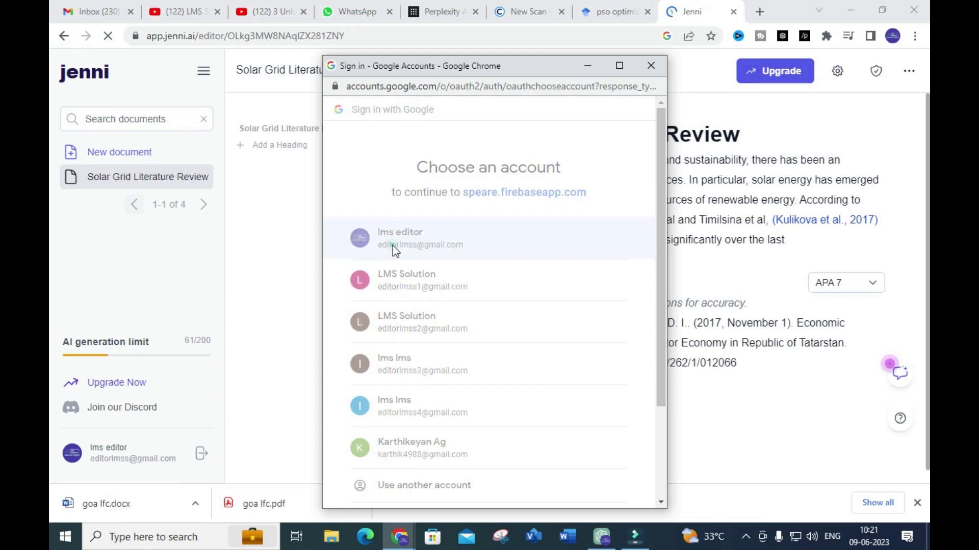
left_click(108, 156)
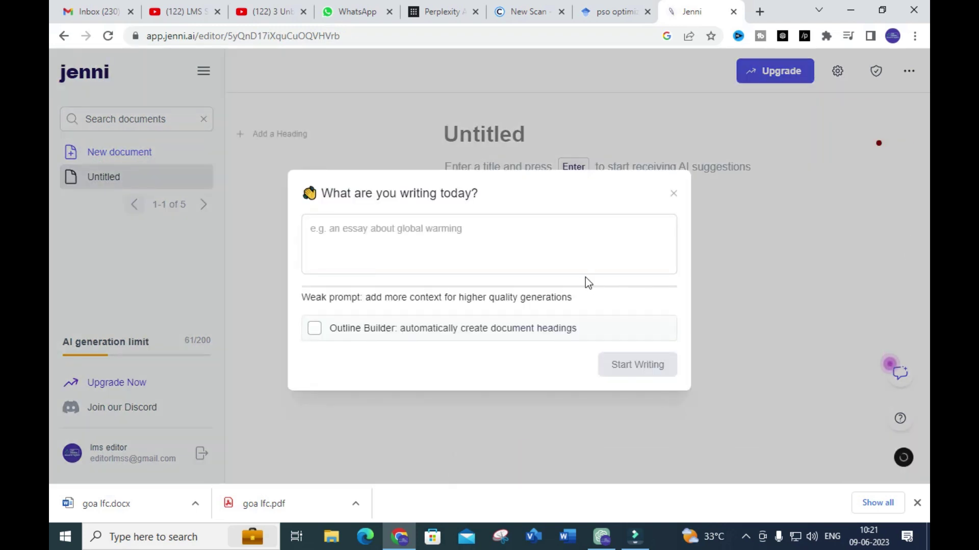
left_click(483, 231)
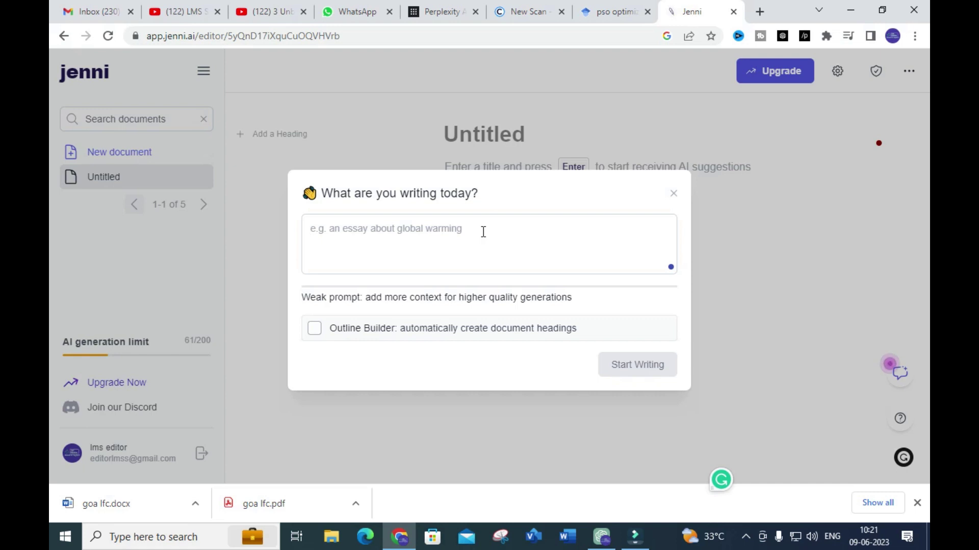
Type the prompt 'Conduct a literature survey on the topic grid c…', correcting a typo
type("Conduct")
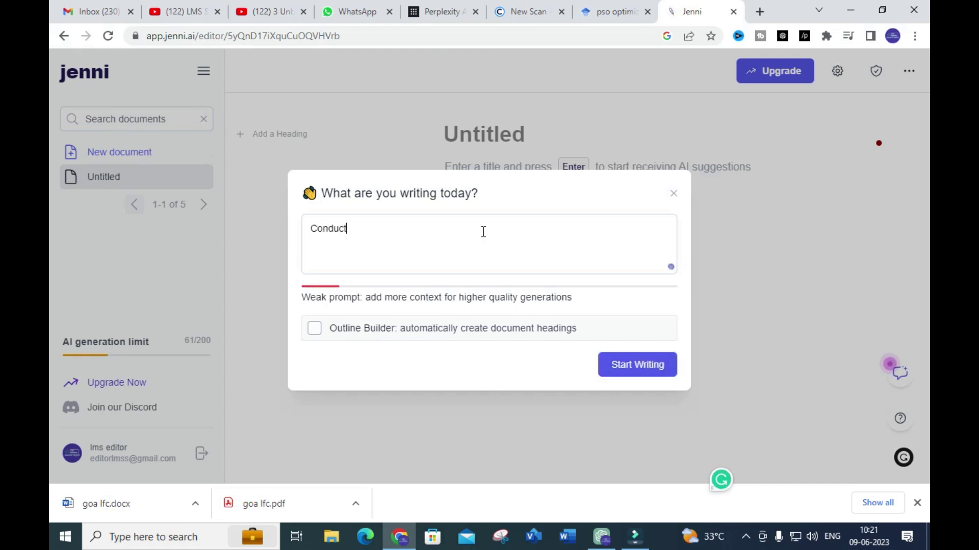
type(" a lite")
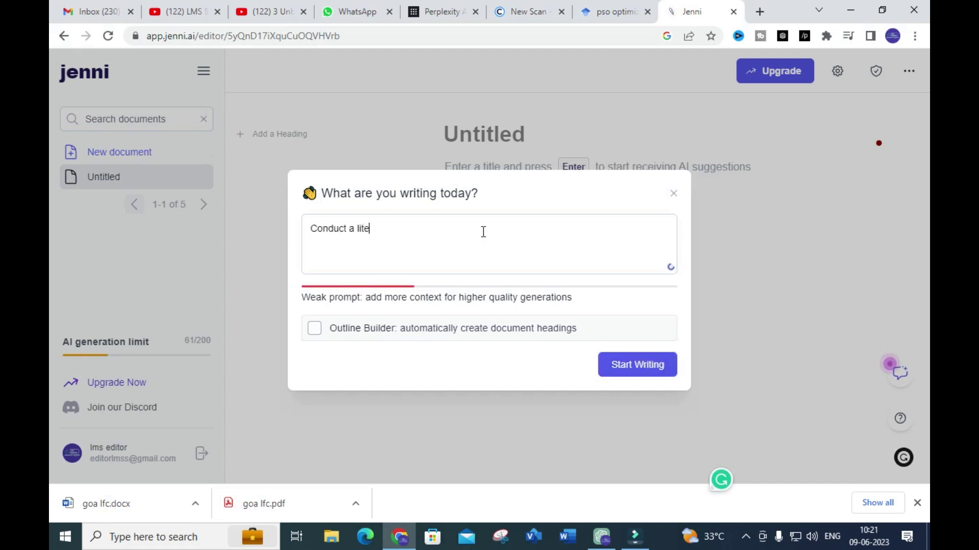
type("rature s8u")
key("BackSpace")
type("urvey")
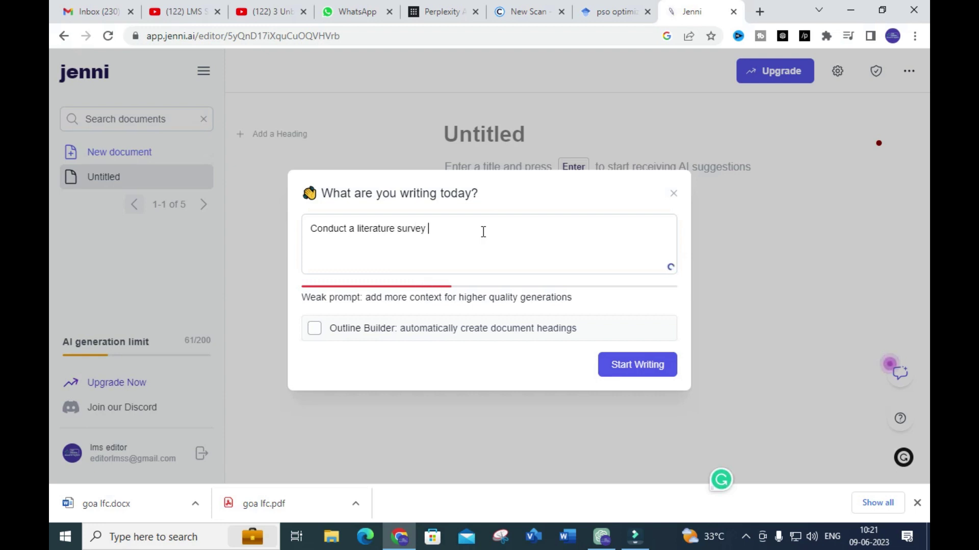
type(" on th")
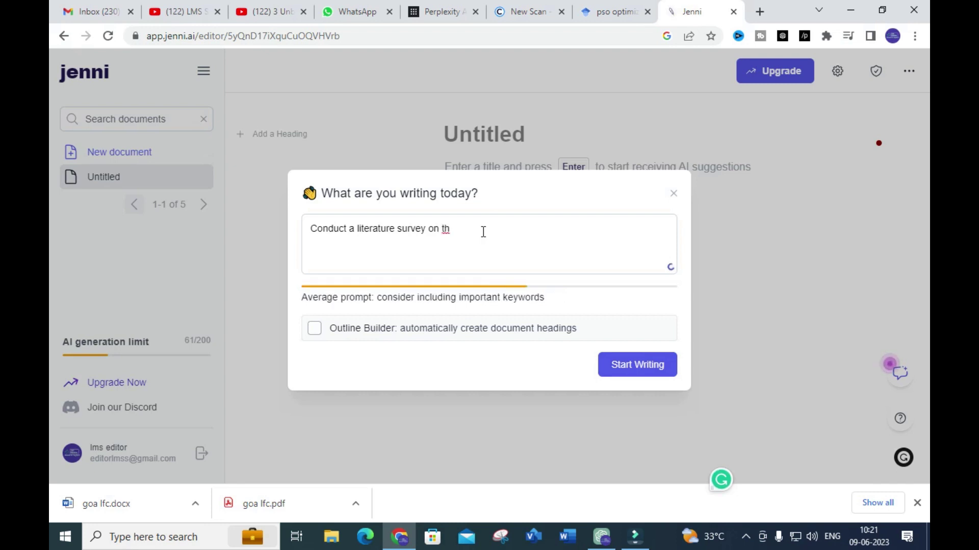
type("e topic grid c")
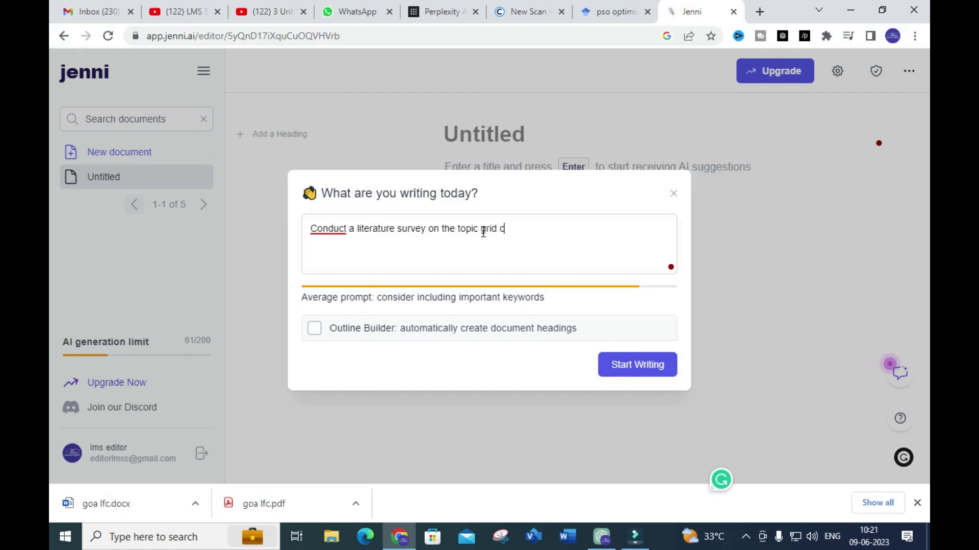
Check the Windows microphone privacy settings and bring up the screen recorder window
left_click(778, 539)
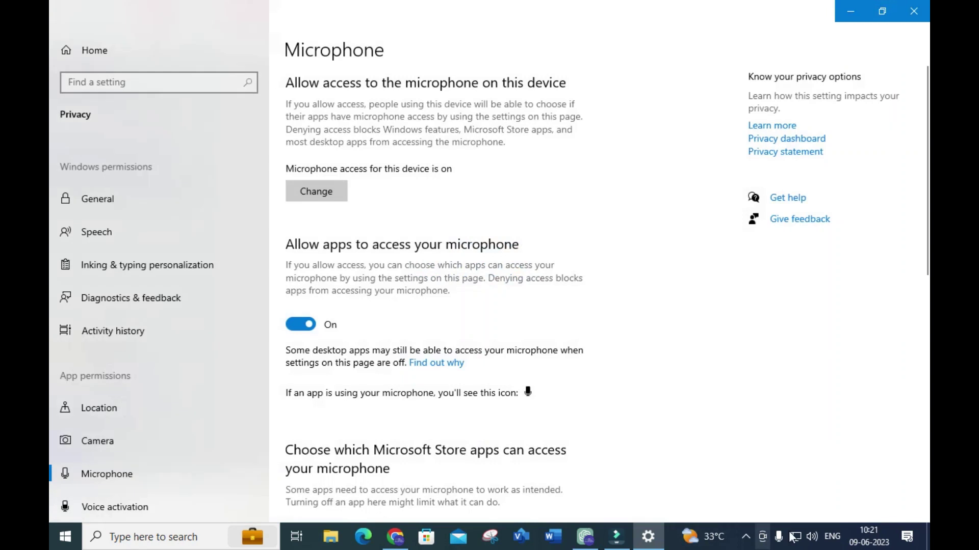
left_click(745, 536)
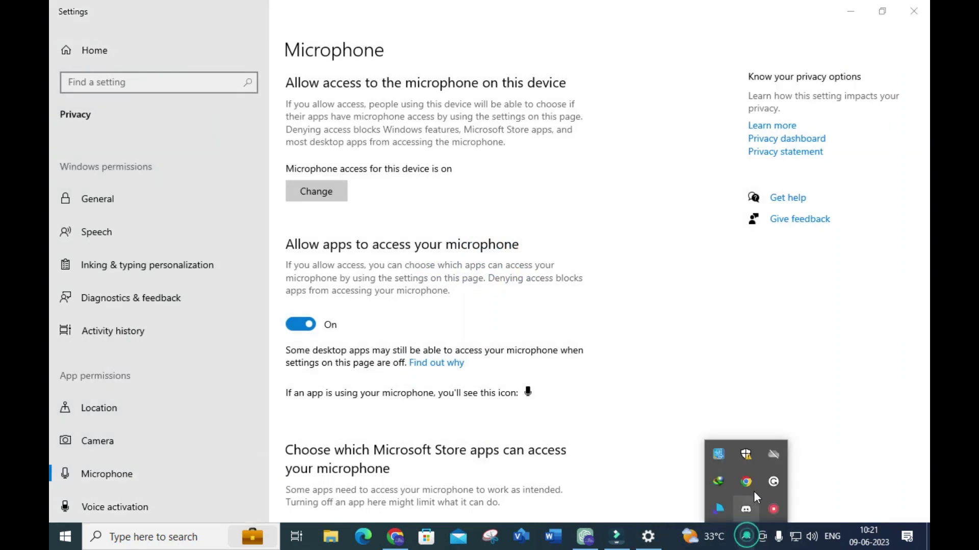
right_click(773, 508)
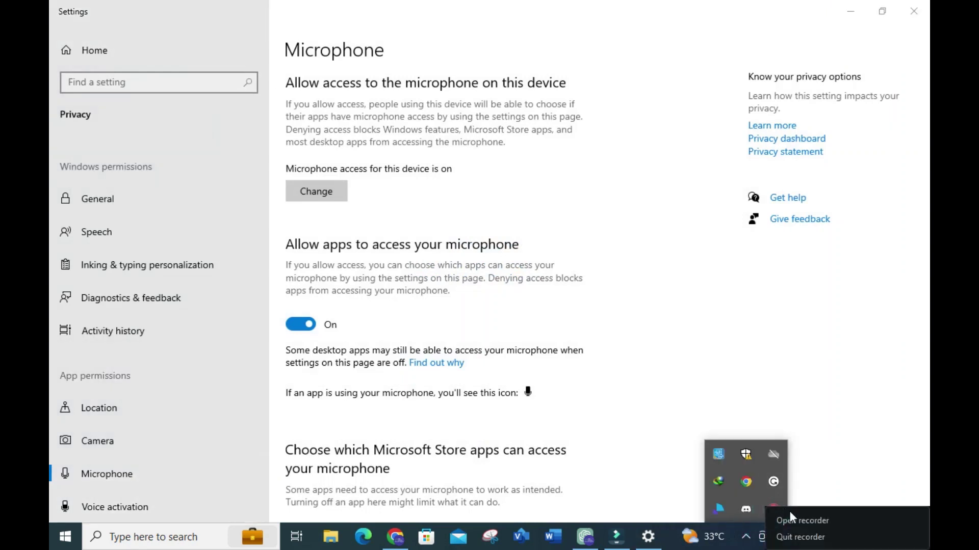
left_click(789, 514)
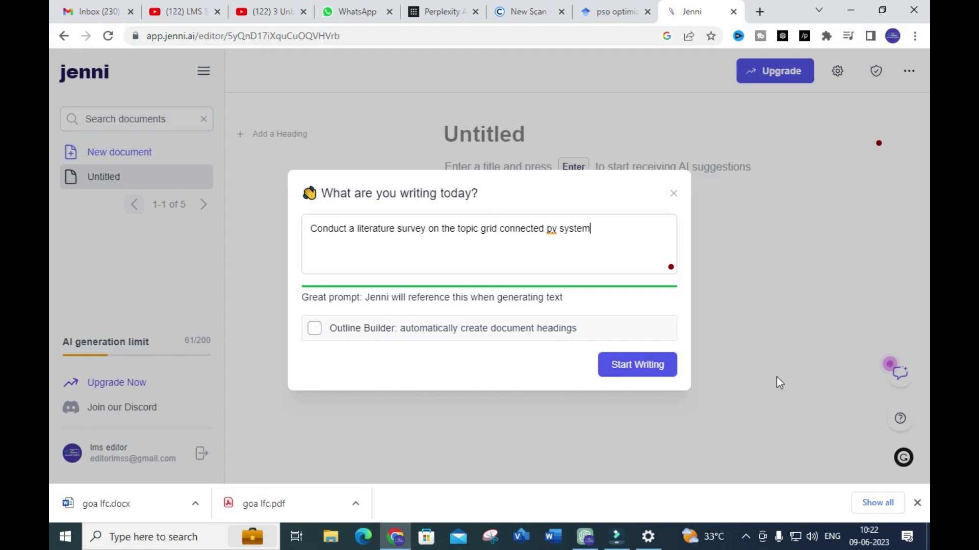
Generate the survey and accept AI sentences through the Özcan et al., 2014 citation and References
left_click(632, 365)
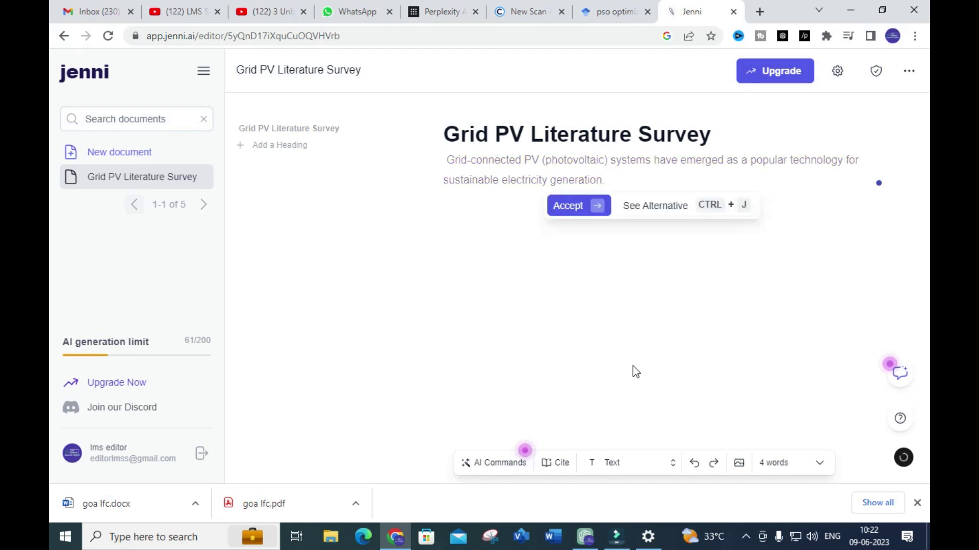
left_click(576, 208)
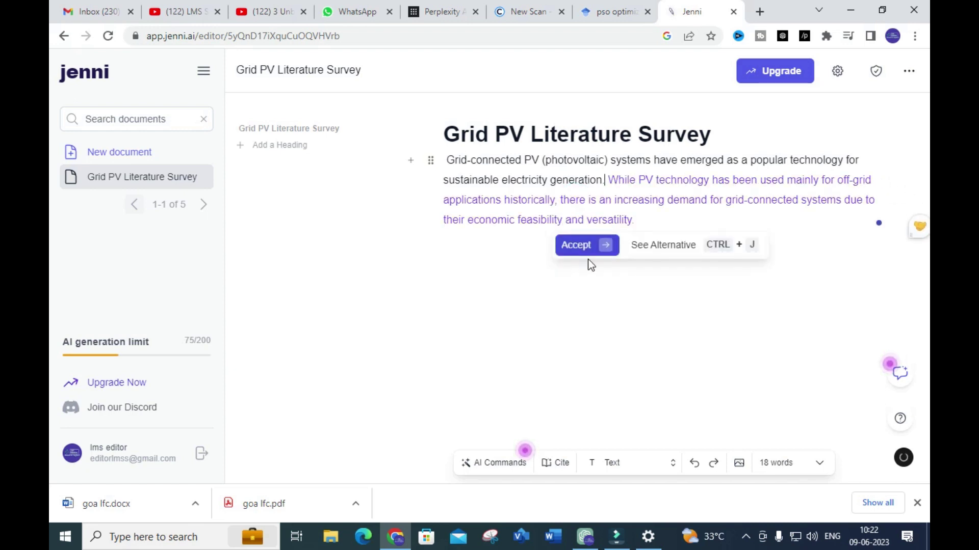
left_click(582, 253)
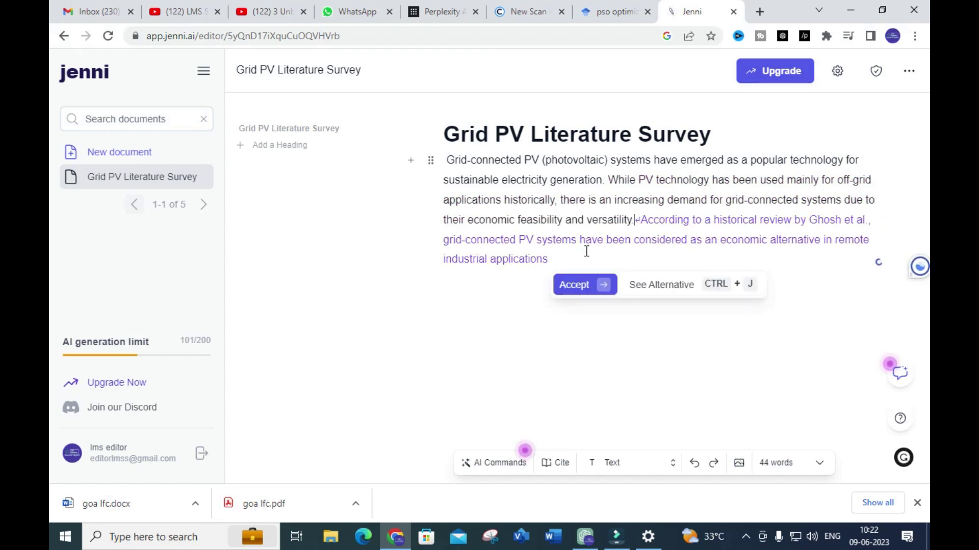
left_click(581, 291)
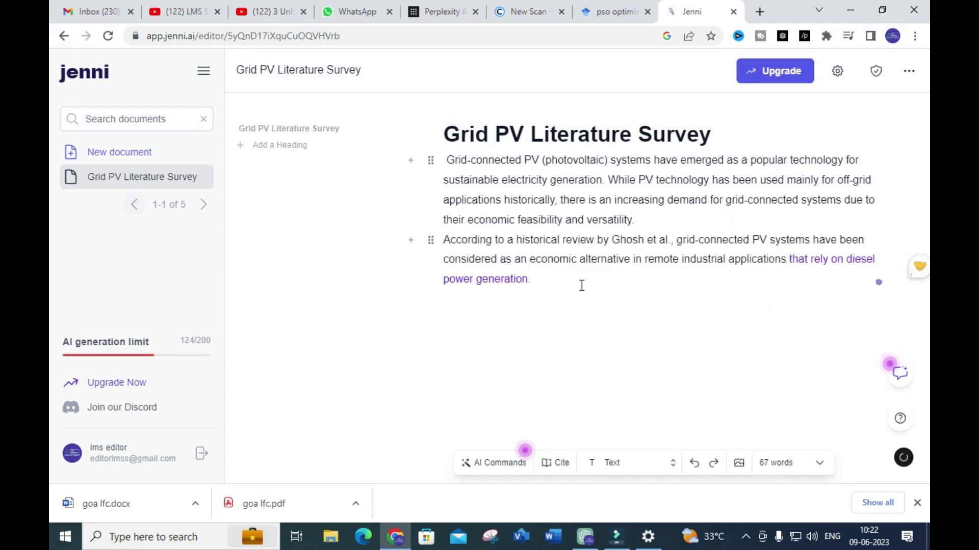
left_click(573, 305)
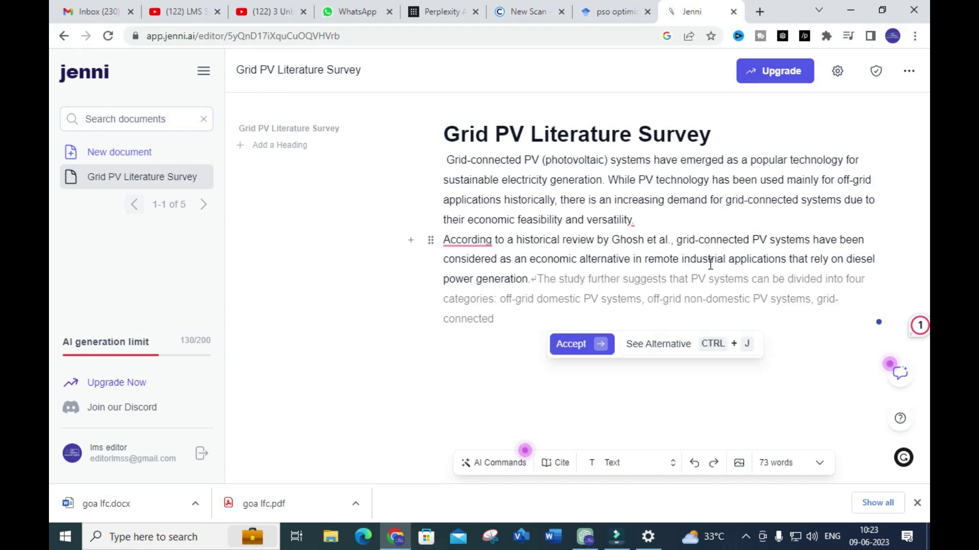
left_click(564, 346)
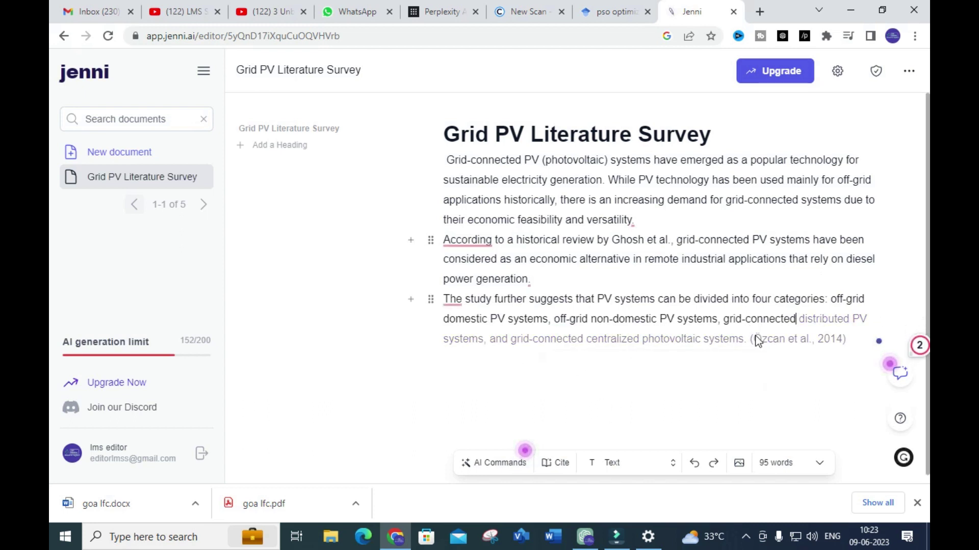
mouse_move(797, 350)
left_click(566, 362)
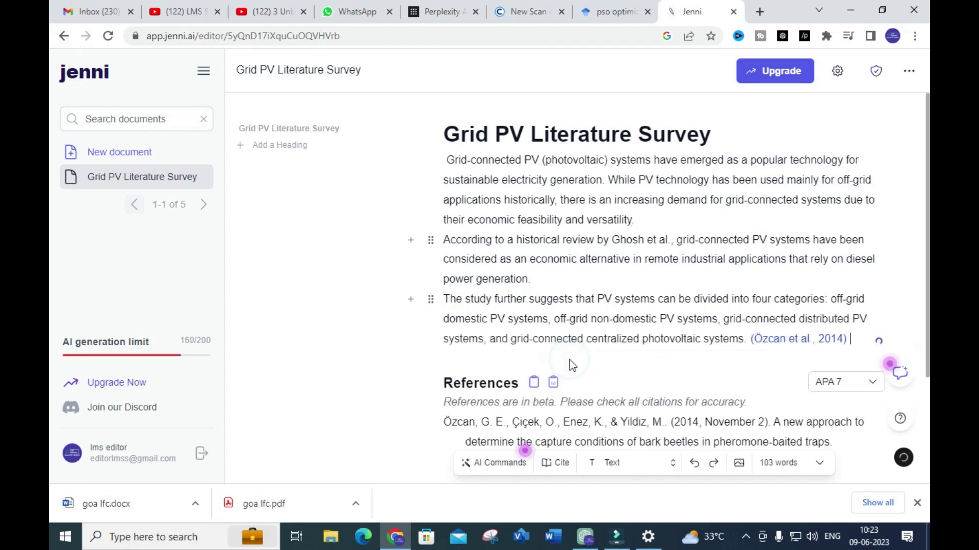
Scroll through the Grid PV Literature Survey to review its References
scroll(564, 335, "down", 1)
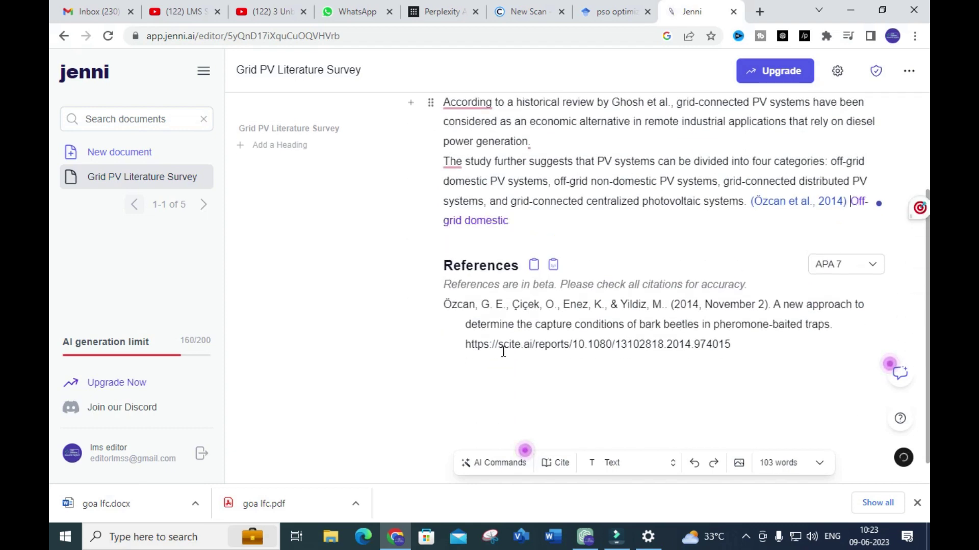
scroll(499, 347, "up", 2)
scroll(456, 366, "down", 1)
key("ctrl+j")
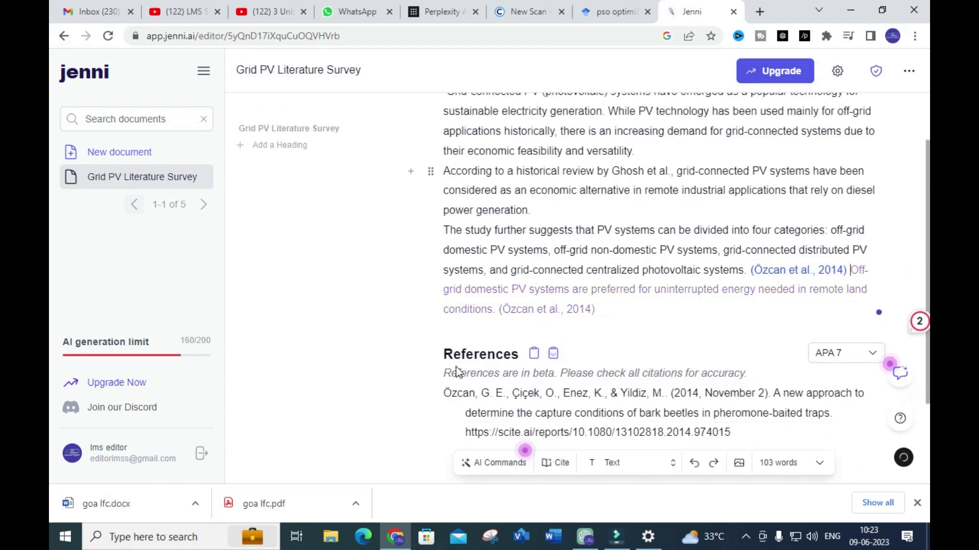
scroll(458, 331, "down", 1)
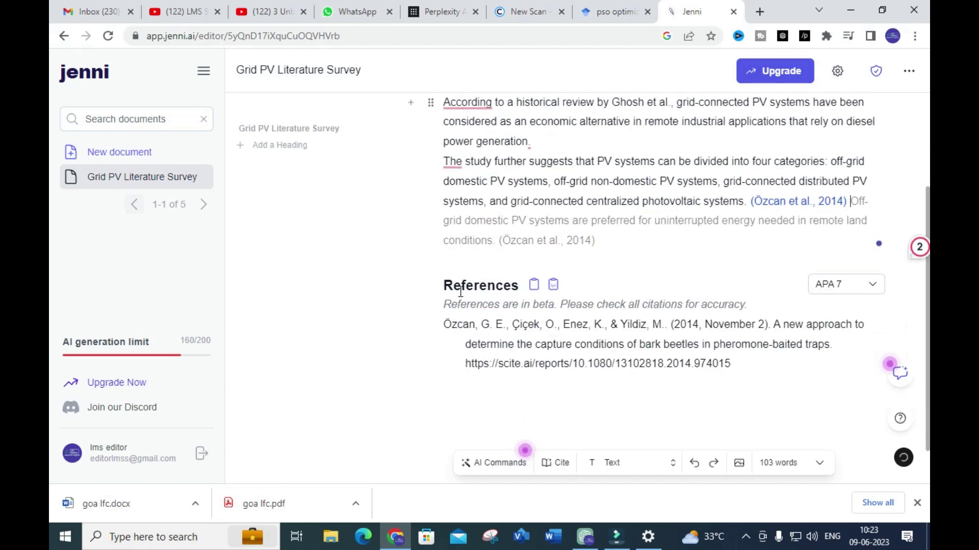
scroll(460, 293, "down", 1)
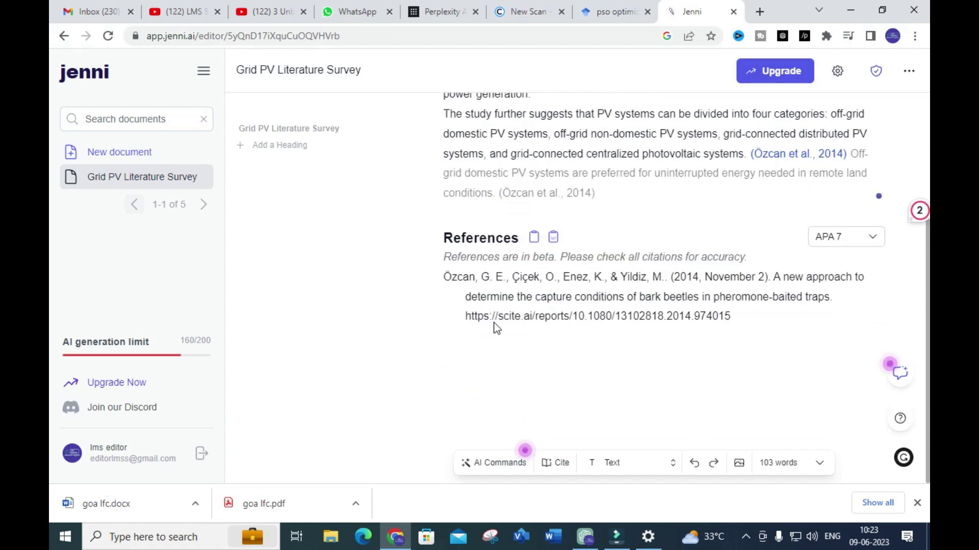
scroll(493, 323, "up", 4)
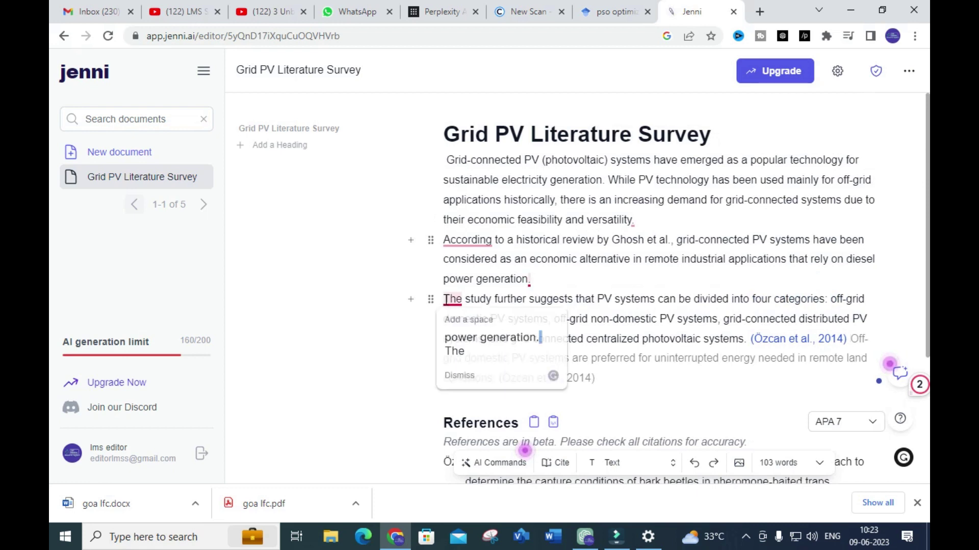
Select the third paragraph's opening, start a citation lookup, then dismiss it and recheck References
left_click_drag(444, 300, 554, 319)
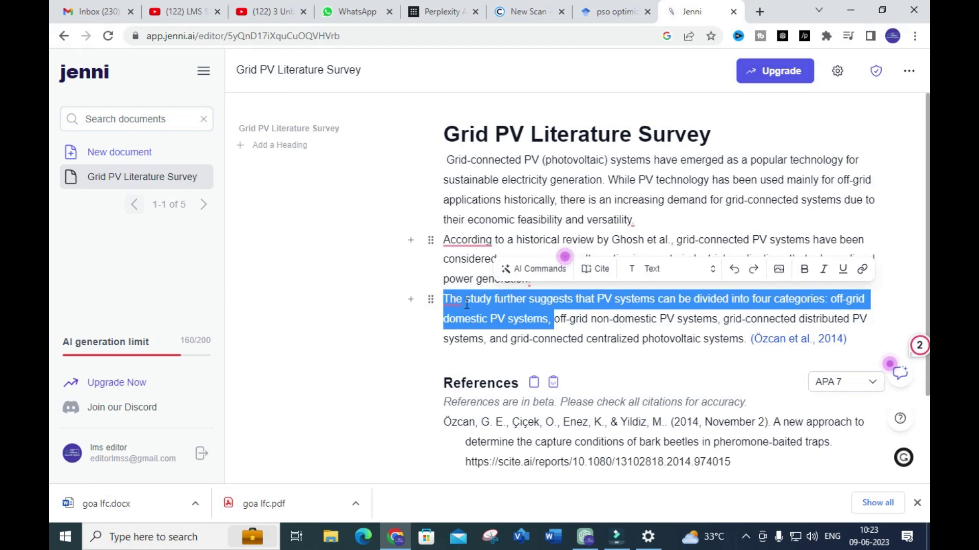
mouse_move(456, 299)
left_click(593, 272)
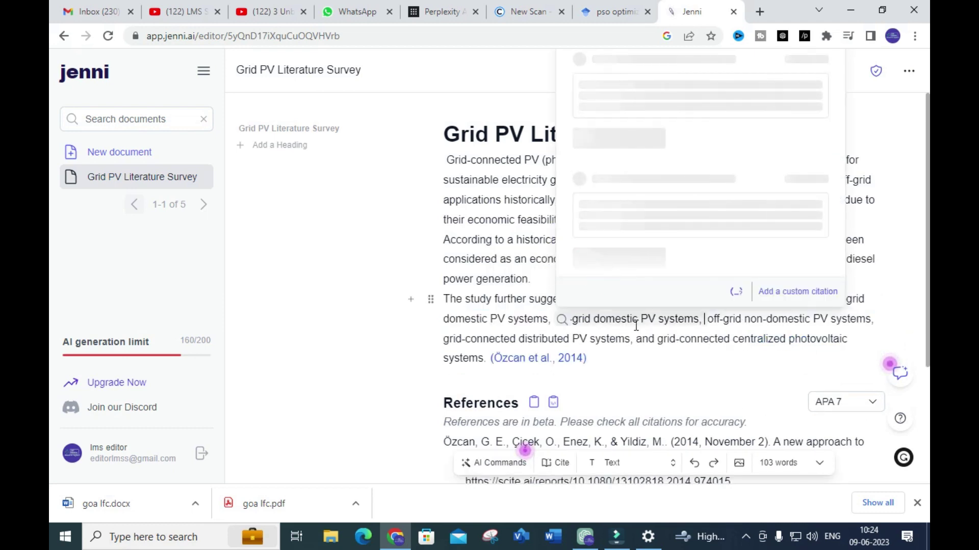
left_click(642, 380)
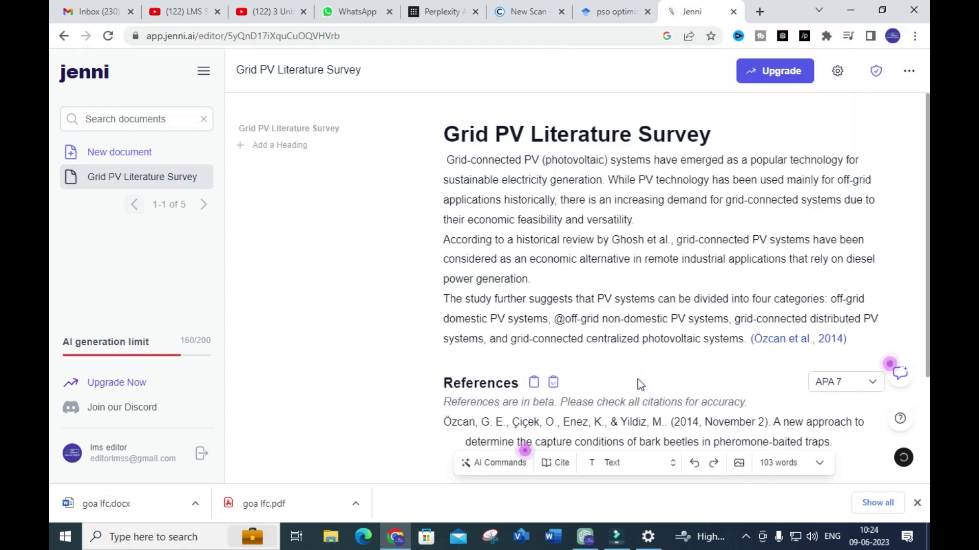
scroll(600, 356, "down", 3)
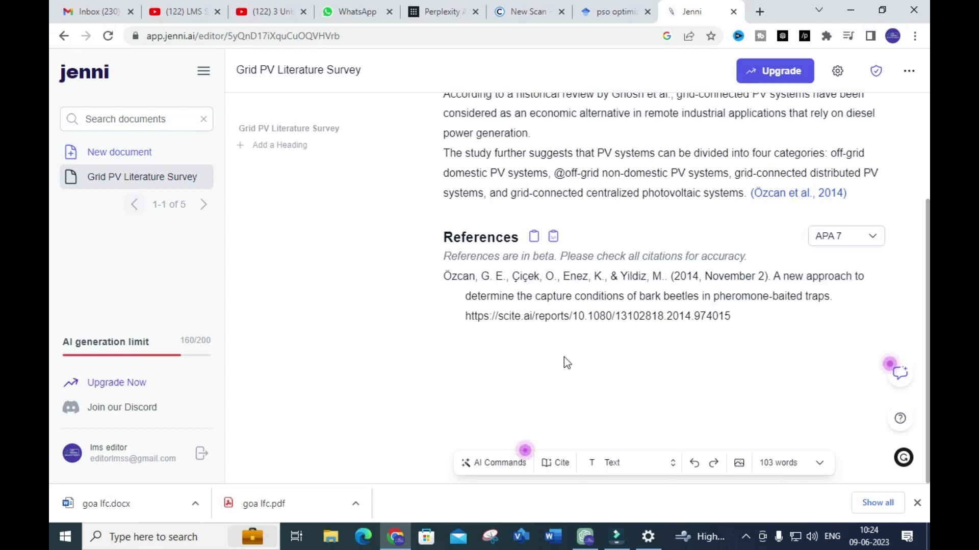
scroll(566, 358, "up", 3)
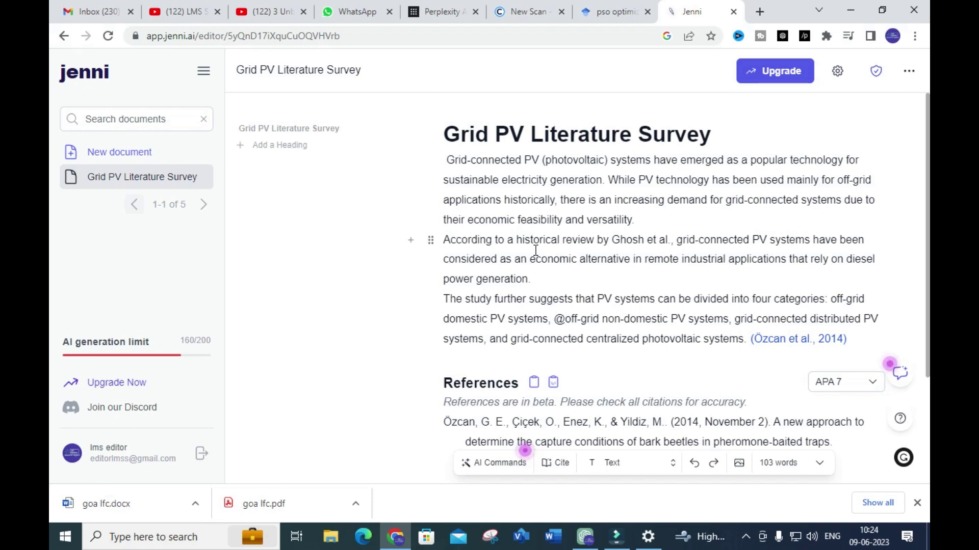
Start a new document prompted 'conduct a literature review on multiport converters for renewable energy and battery integration'
left_click(126, 159)
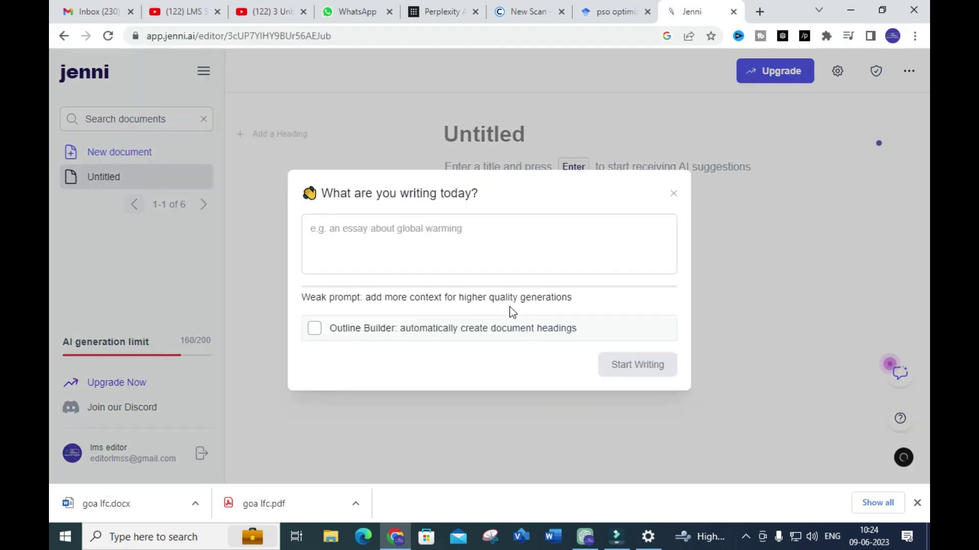
left_click(439, 236)
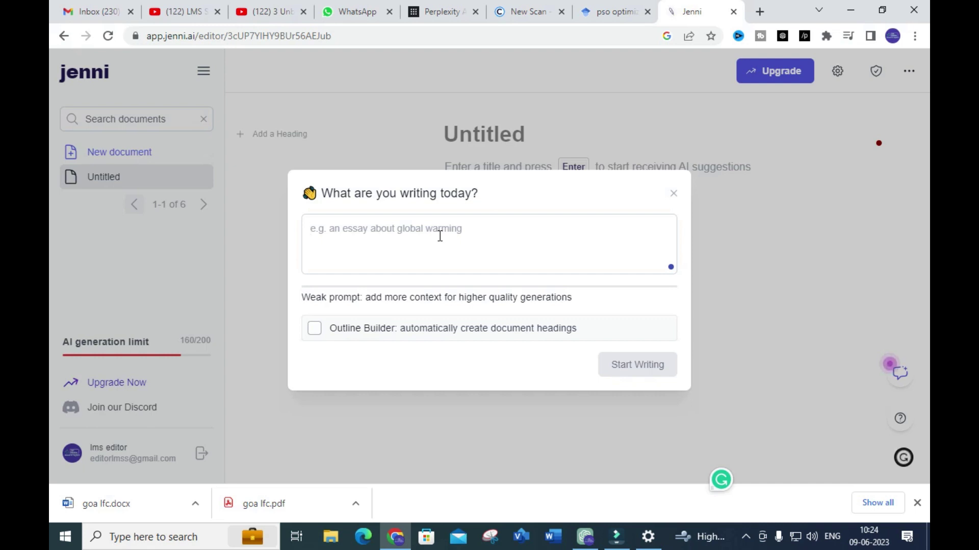
type("cond")
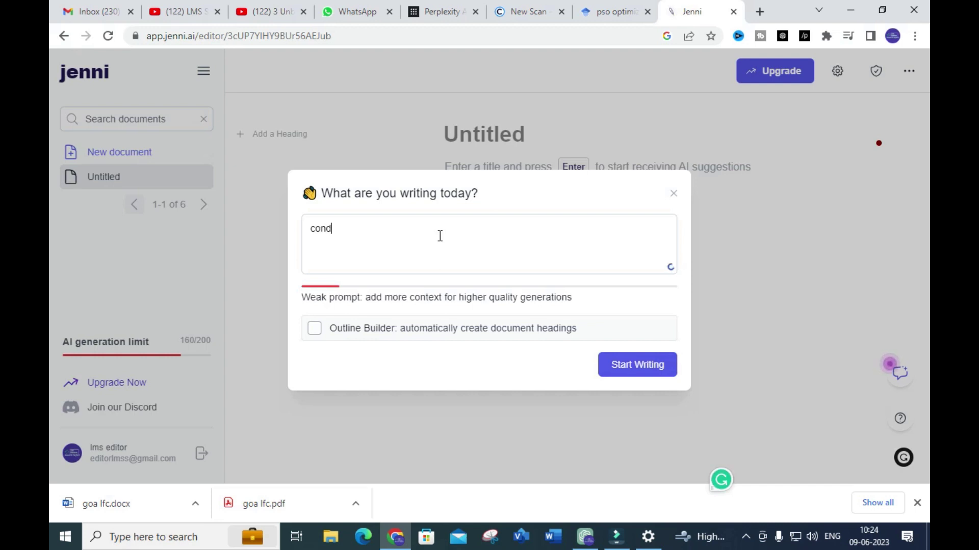
type("uct a literature")
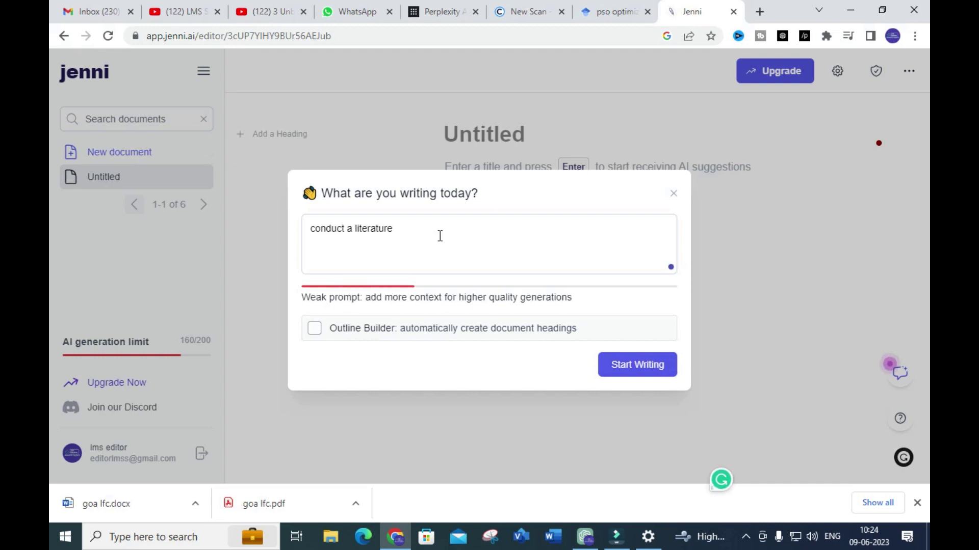
type(" review on")
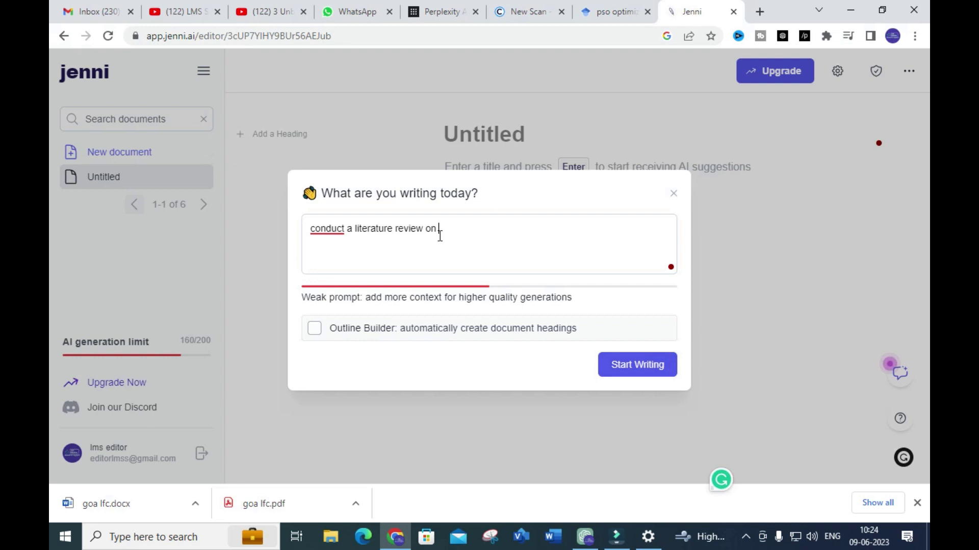
type(" multipo")
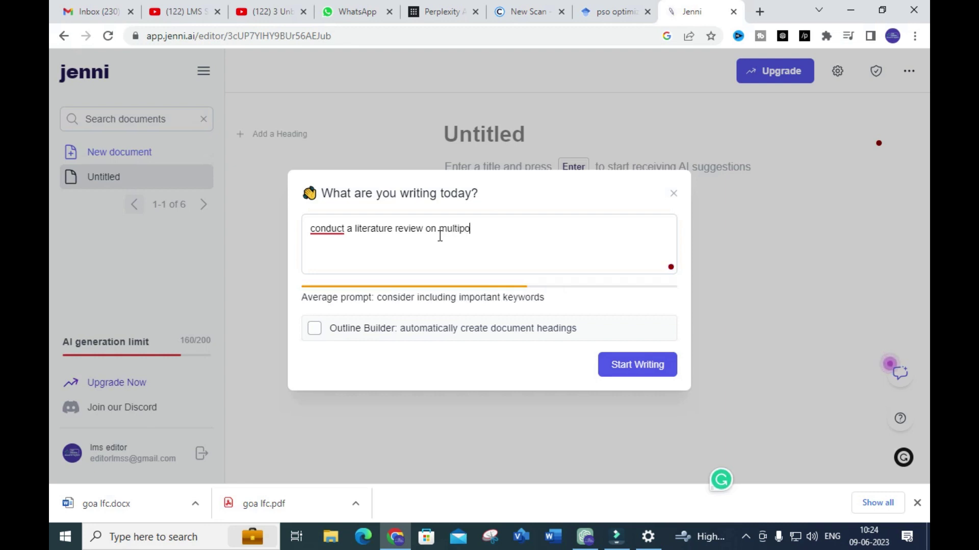
type("rt converters for ren")
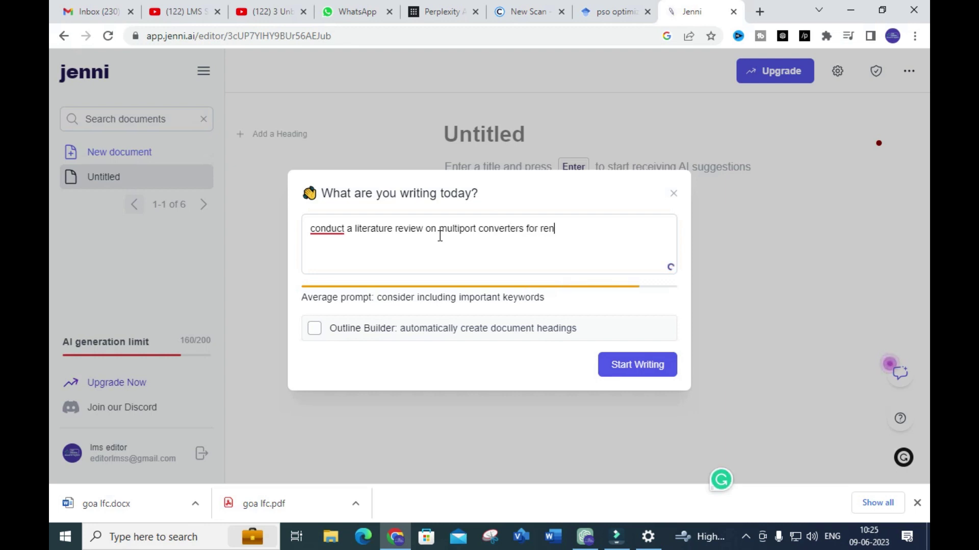
type("ewable energy and ")
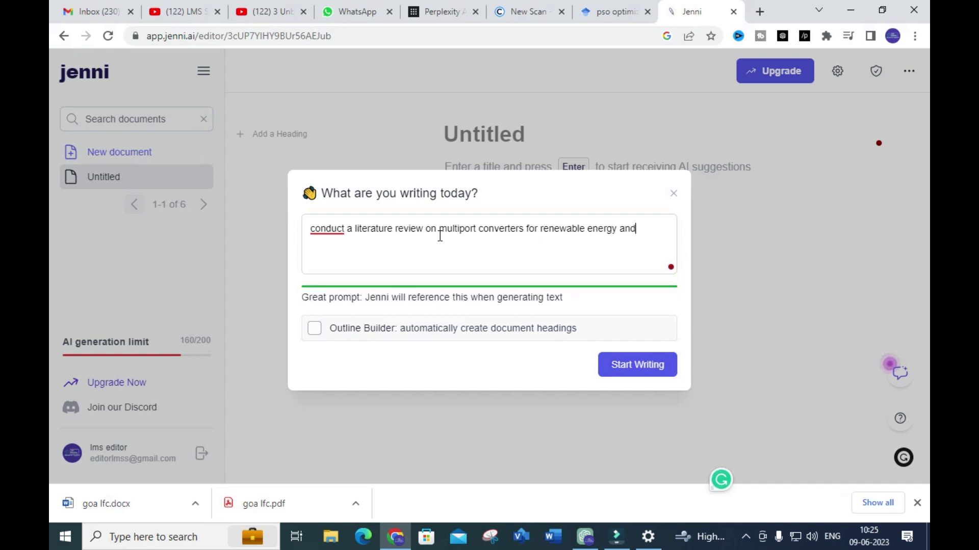
type("battre")
key("BackSpace")
key("BackSpace")
type("tery i")
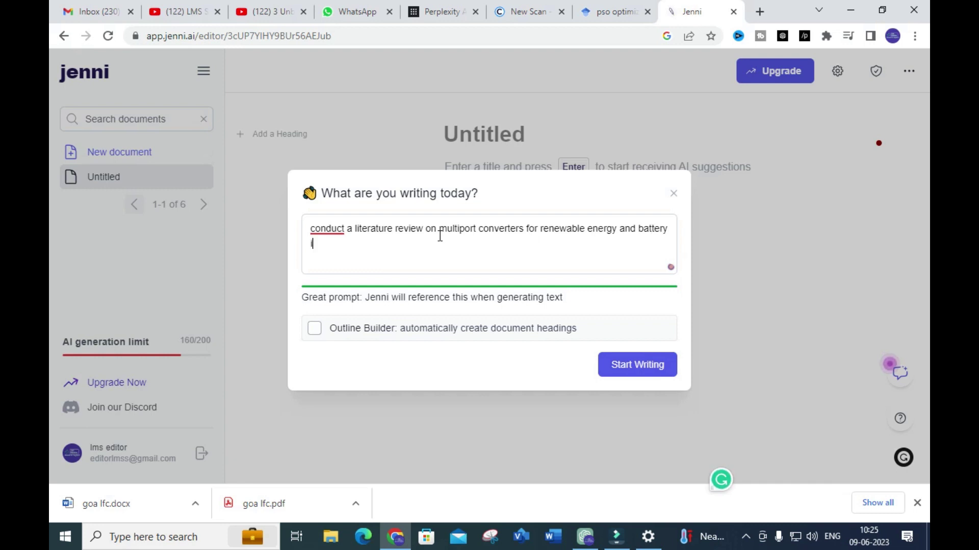
type("ntegration")
left_click(627, 371)
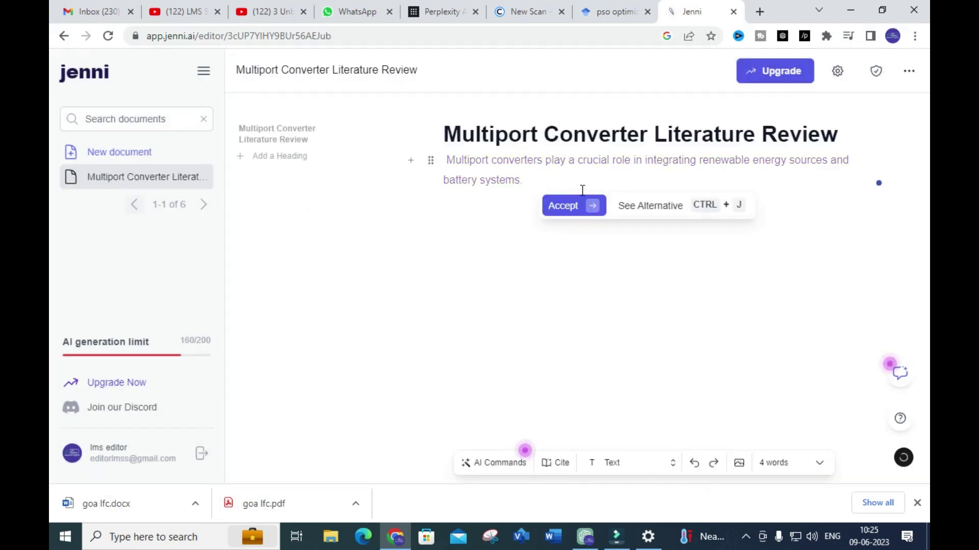
Accept each AI sentence, including Song et al., 2019 citations, until the paragraph ends 'reduced filter size.'
left_click(572, 206)
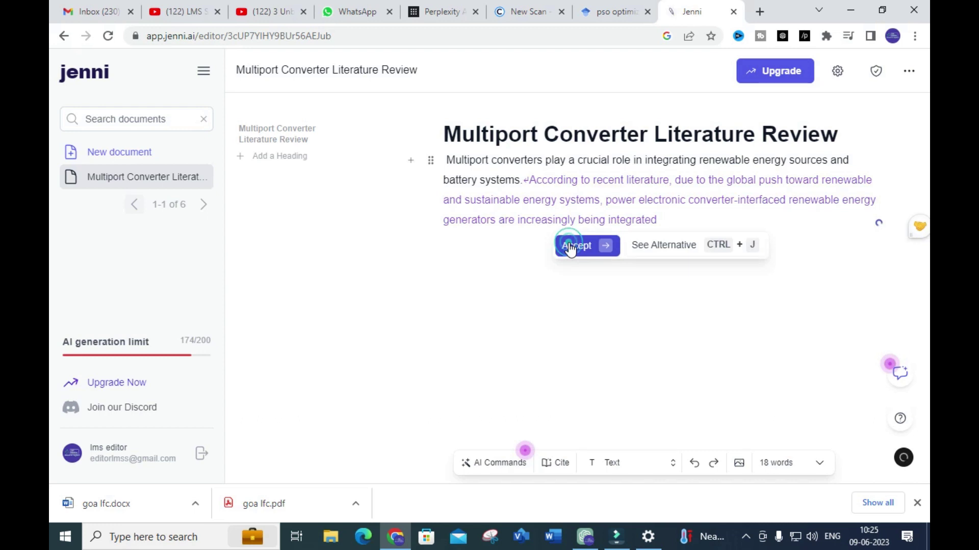
left_click(570, 245)
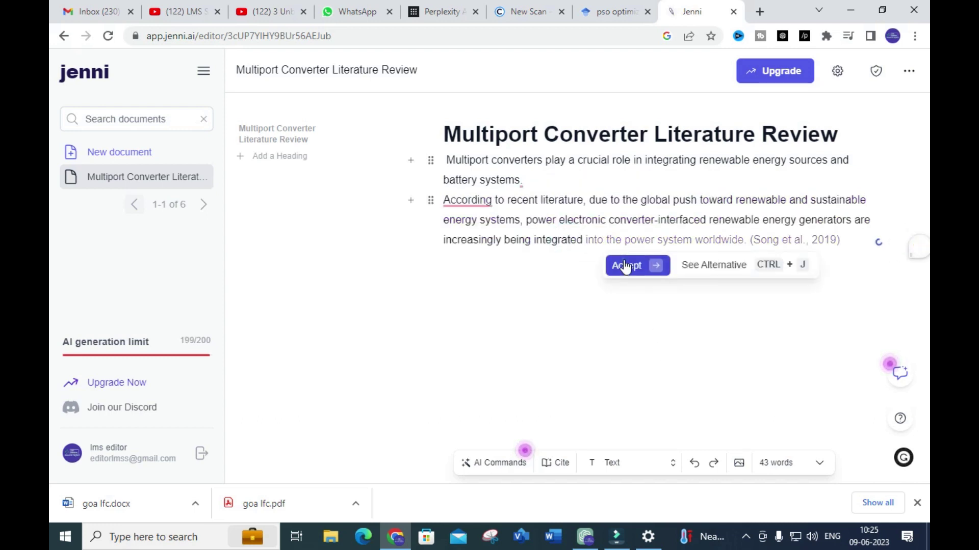
left_click(626, 266)
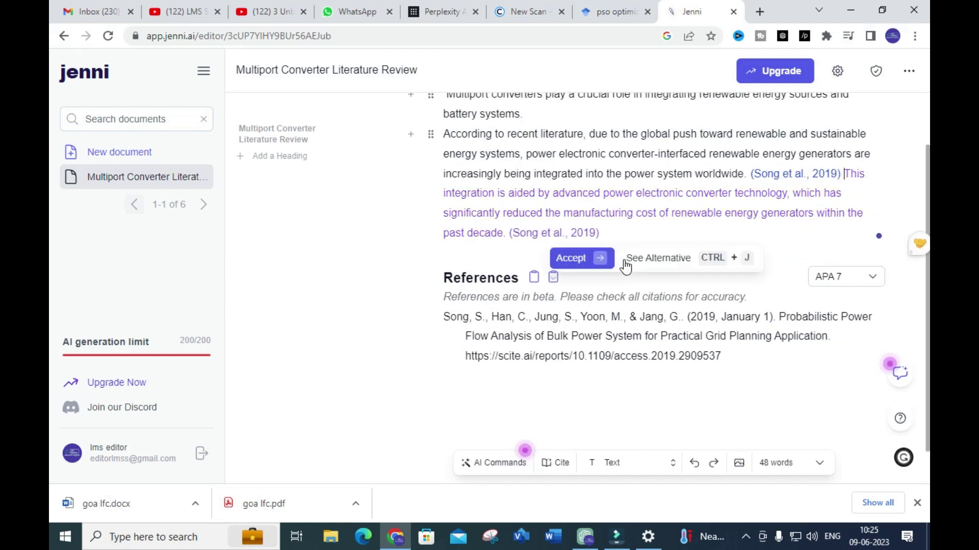
left_click(592, 259)
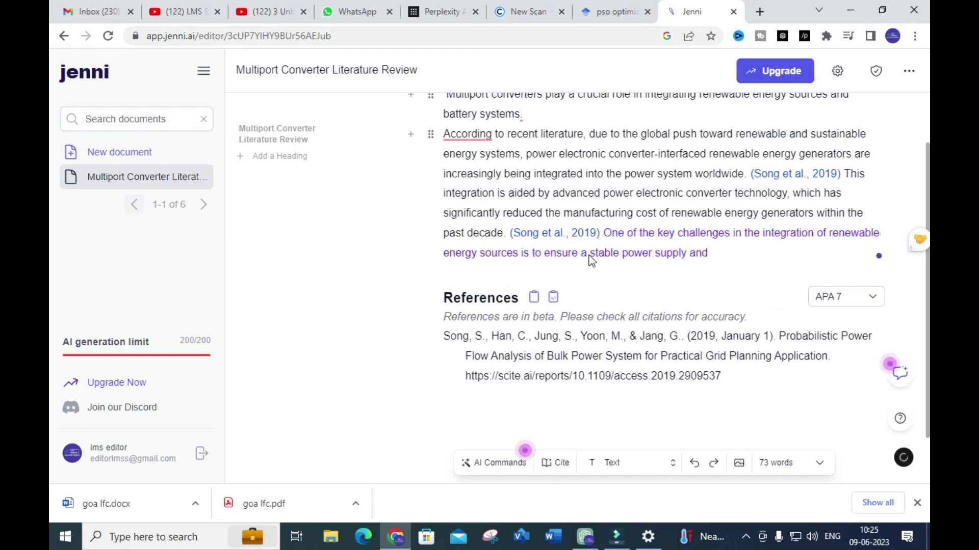
left_click(586, 301)
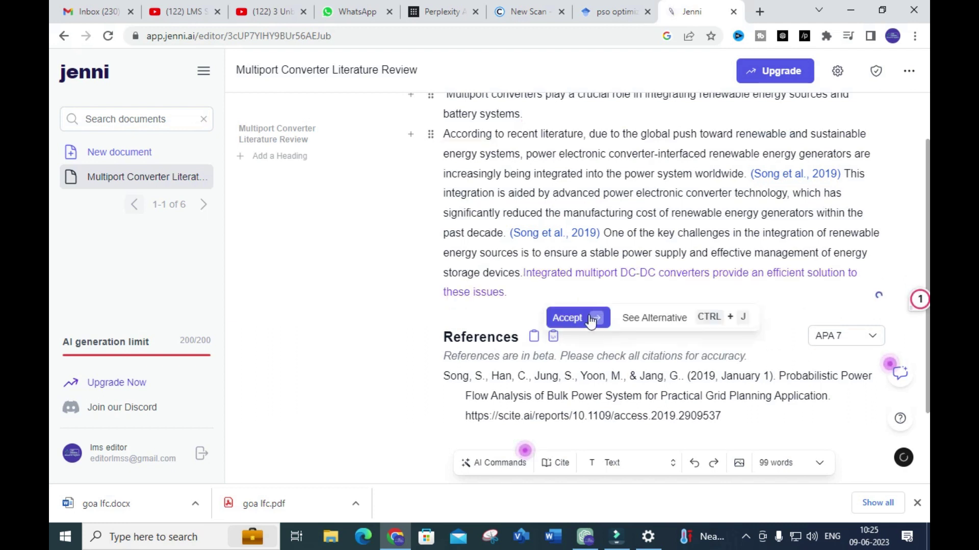
left_click(578, 328)
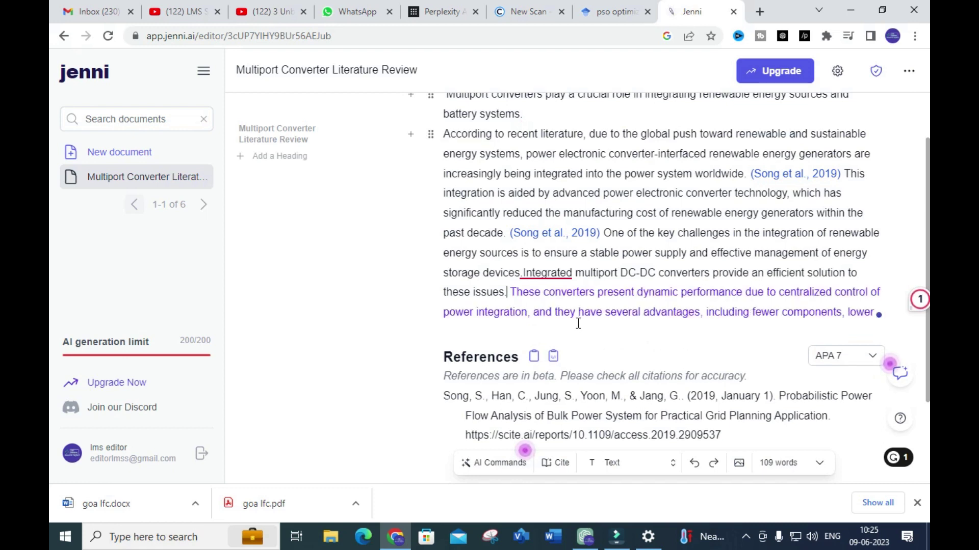
left_click(580, 359)
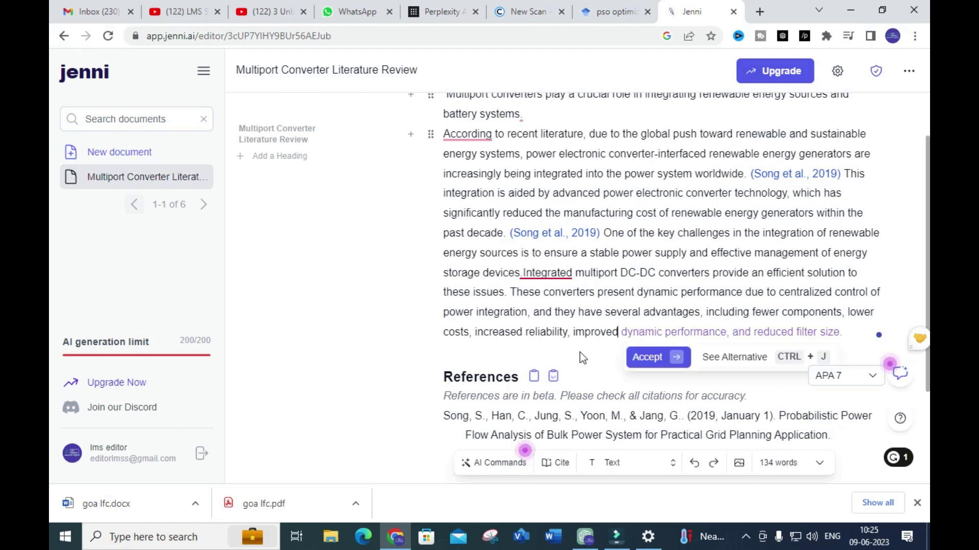
scroll(580, 353, "down", 1)
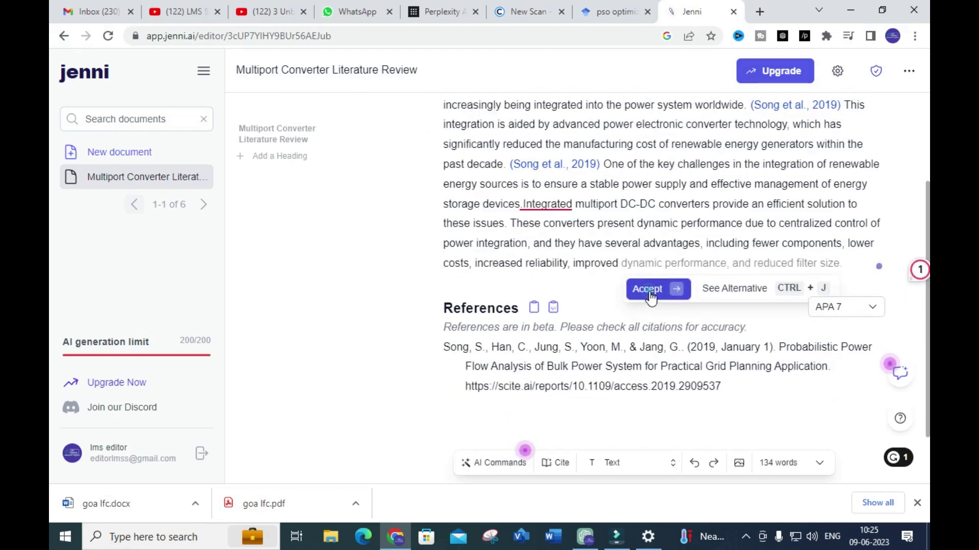
left_click(649, 290)
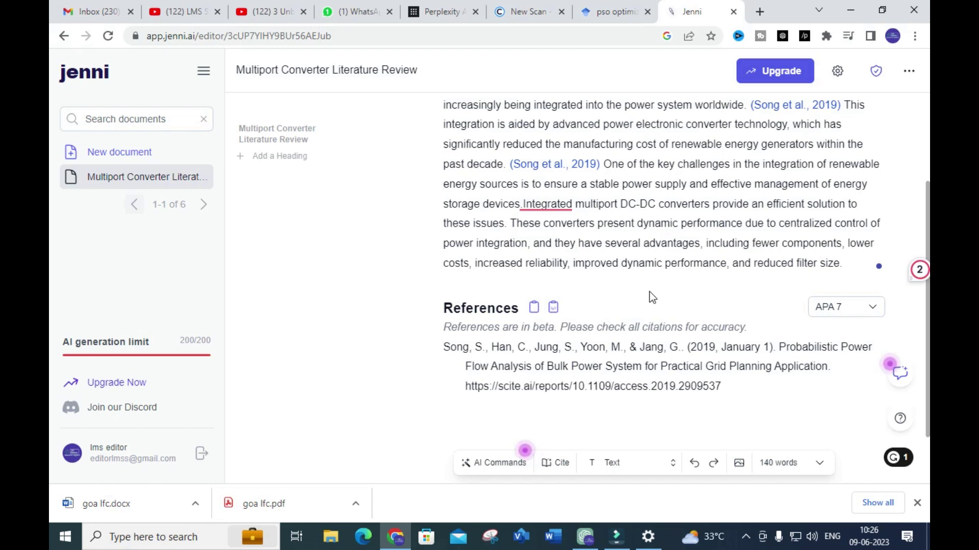
scroll(624, 263, "up", 3)
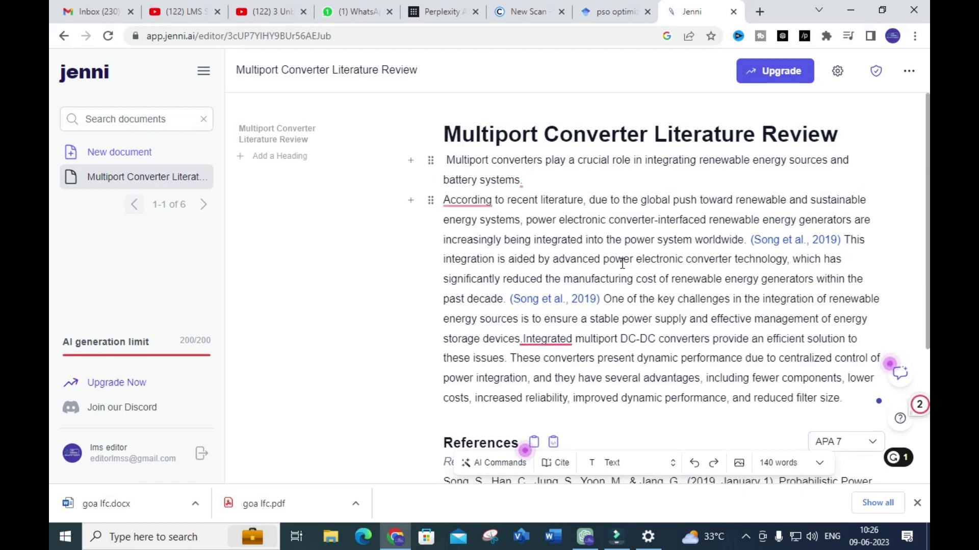
scroll(622, 264, "down", 4)
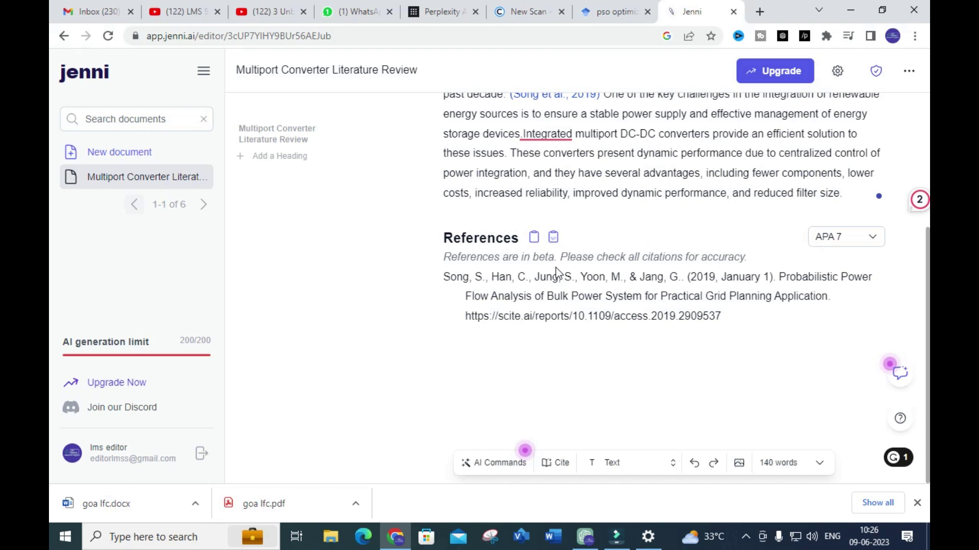
scroll(553, 227, "up", 4)
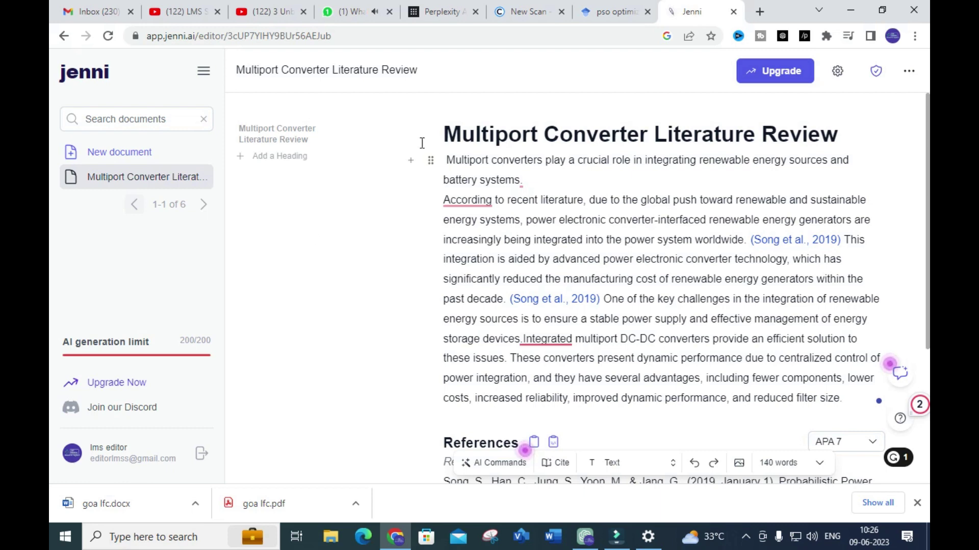
left_click(780, 74)
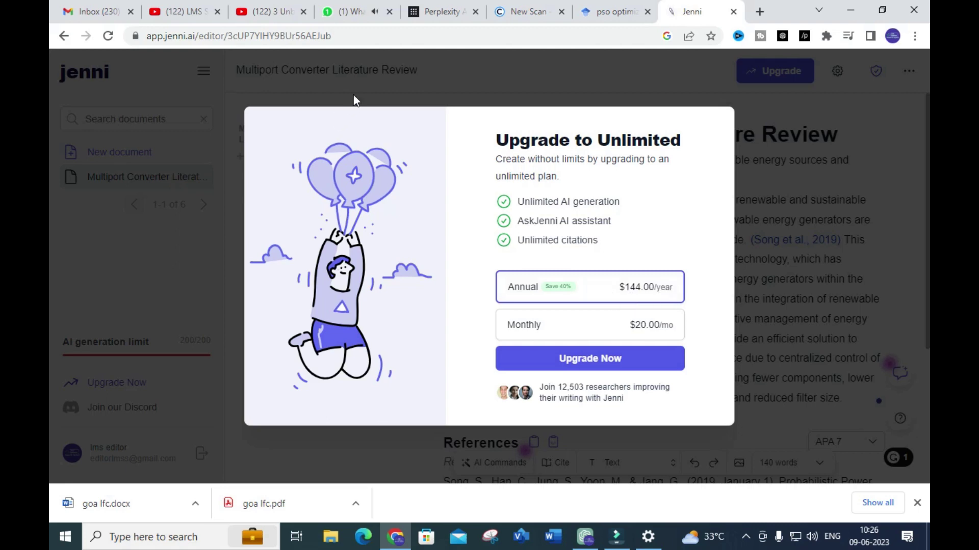
left_click(384, 88)
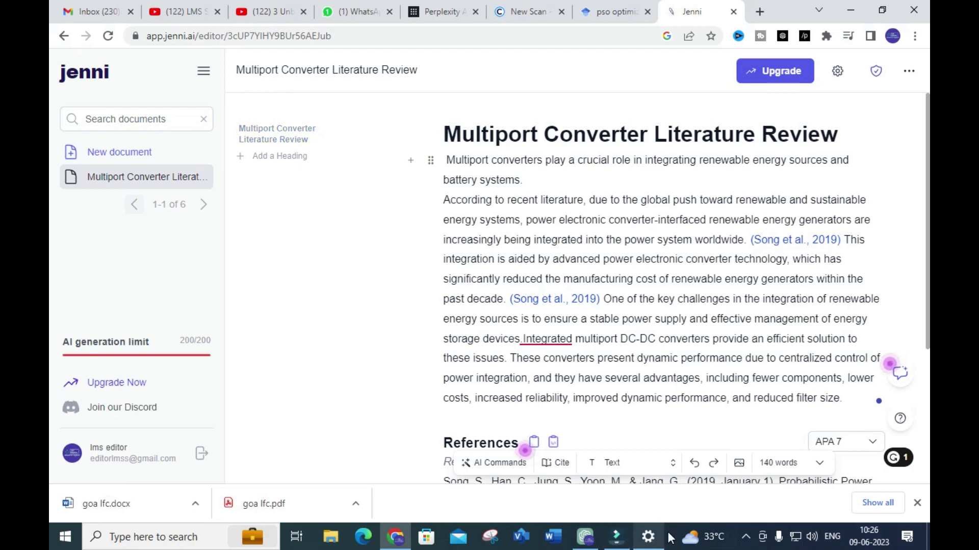
left_click(745, 537)
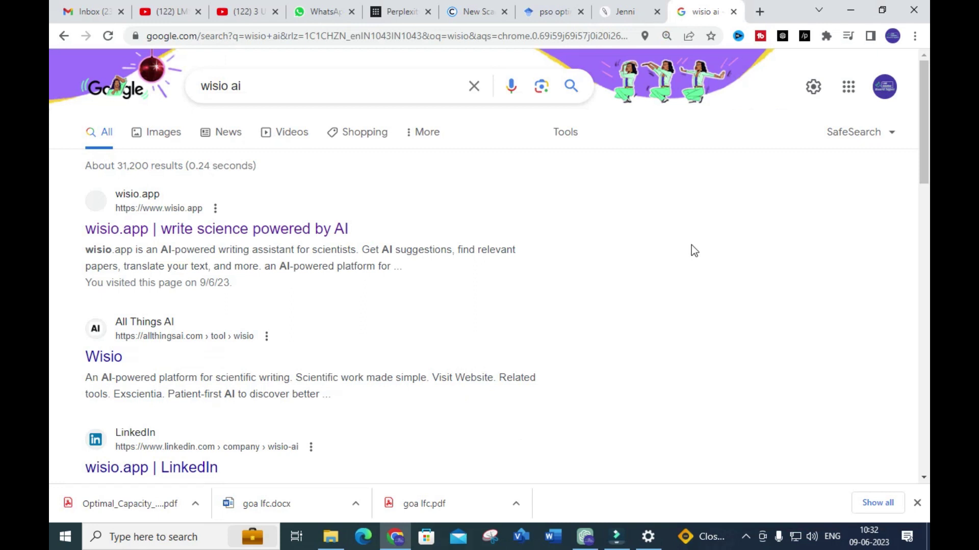
Open wisio.app, view its pricing plans and sign up for the free starter plan
left_click(265, 230)
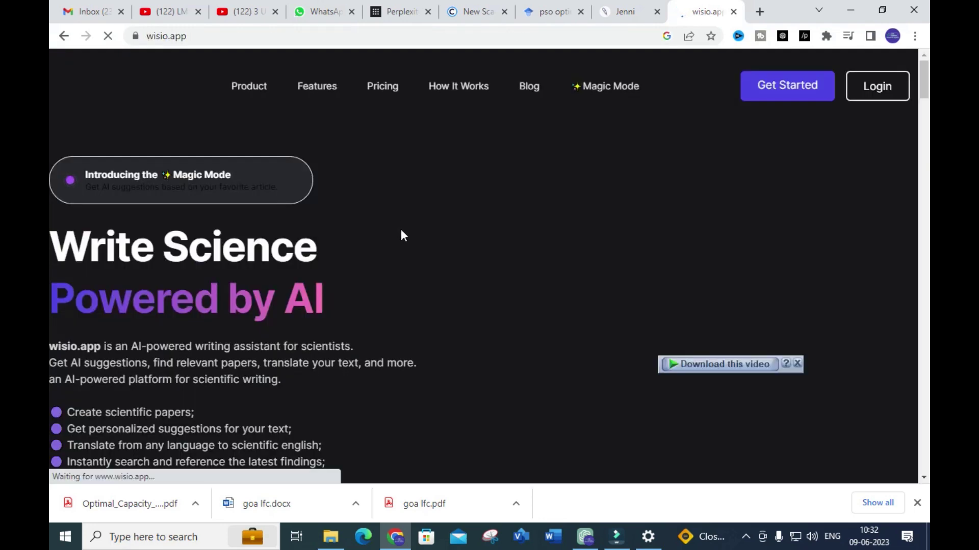
scroll(742, 133, "down", 4)
scroll(729, 168, "up", 4)
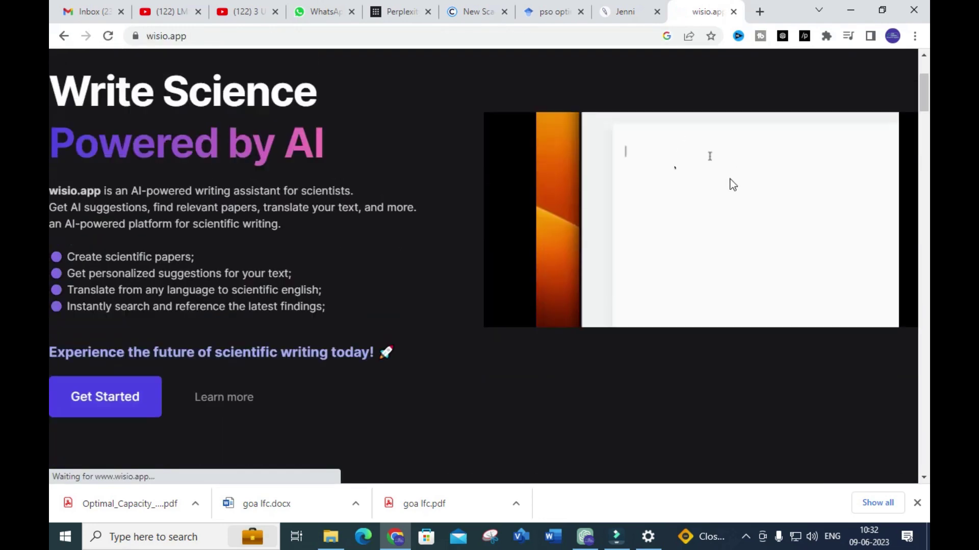
left_click(780, 78)
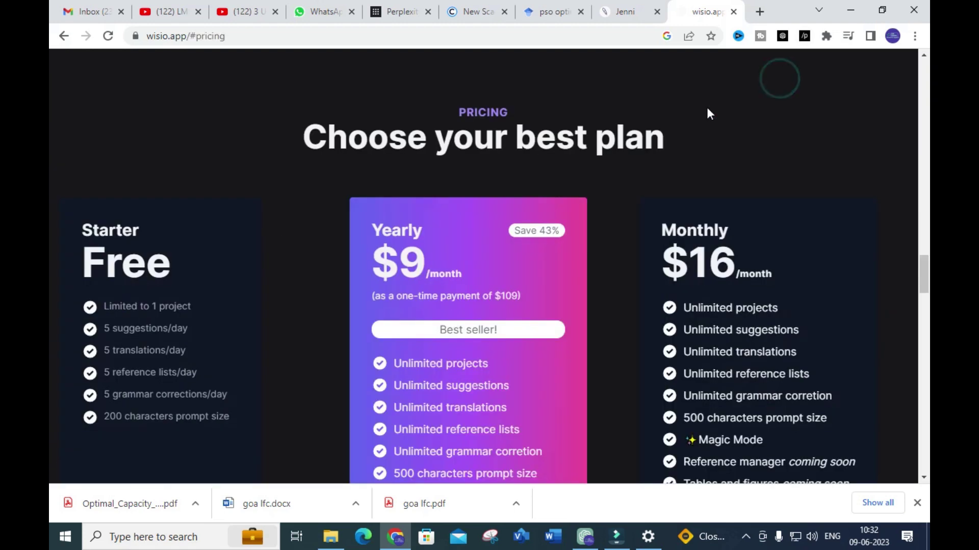
scroll(170, 293, "down", 9)
left_click(159, 140)
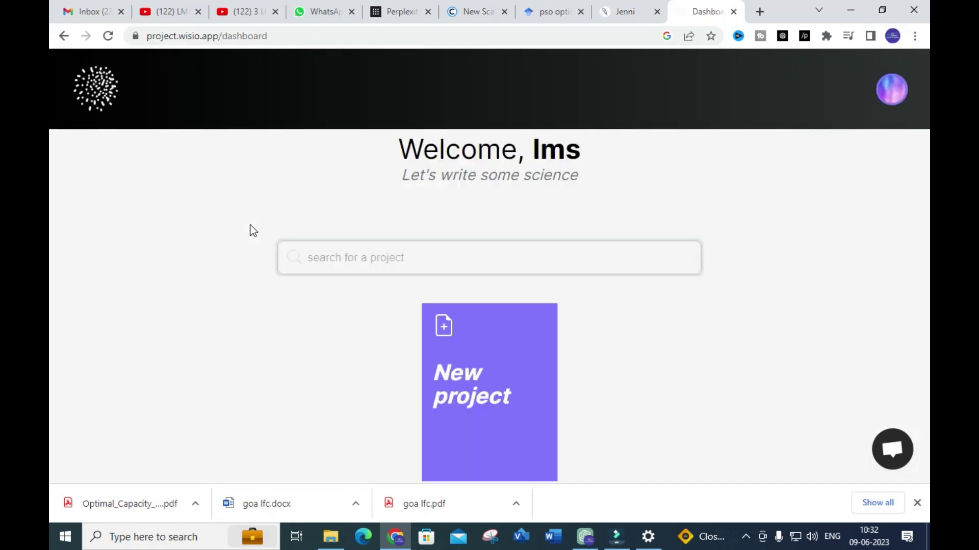
Create a new wisio.app project and dismiss the tutorial videos window
left_click(336, 253)
left_click(375, 331)
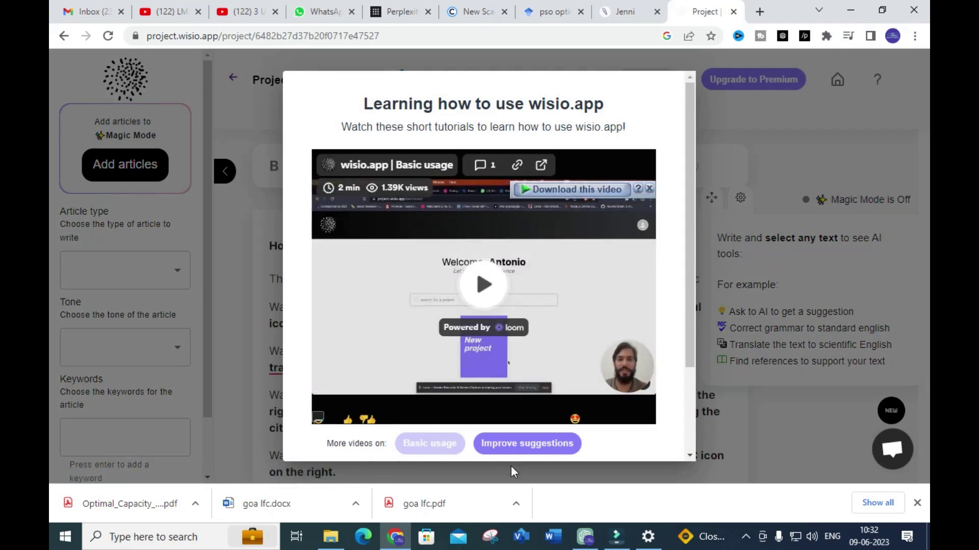
left_click(222, 259)
scroll(327, 227, "up", 15)
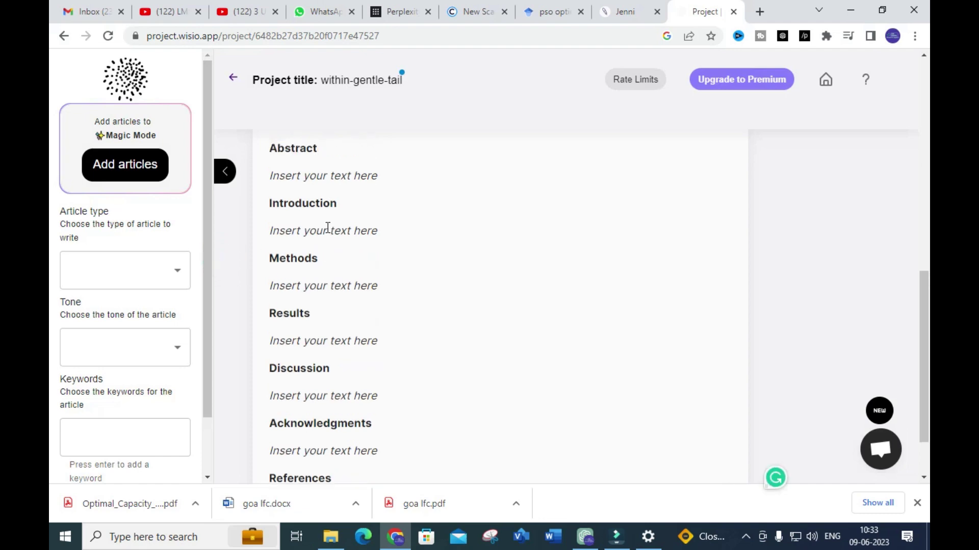
scroll(297, 217, "up", 1)
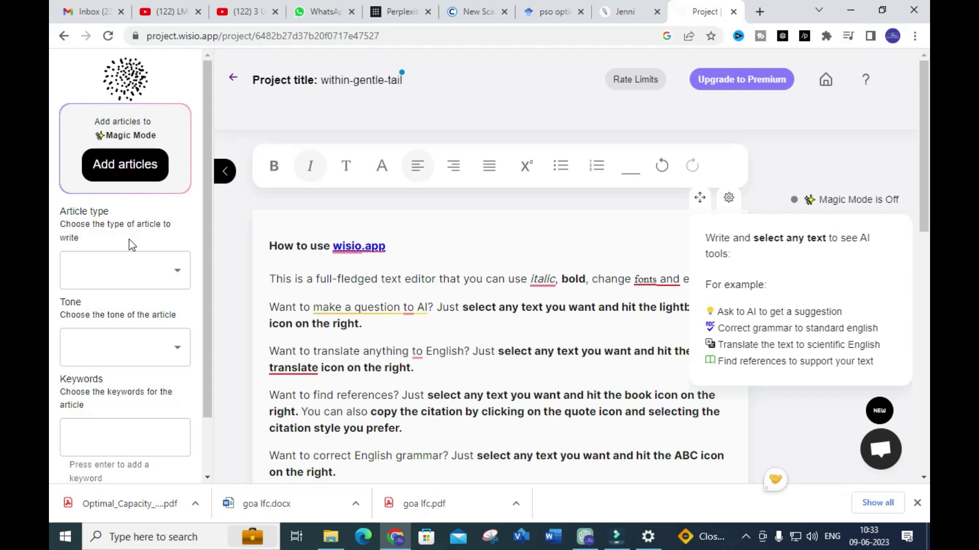
Set article type Systematic Review, tone Academic, keyword 'renewable energy', and save
left_click(178, 272)
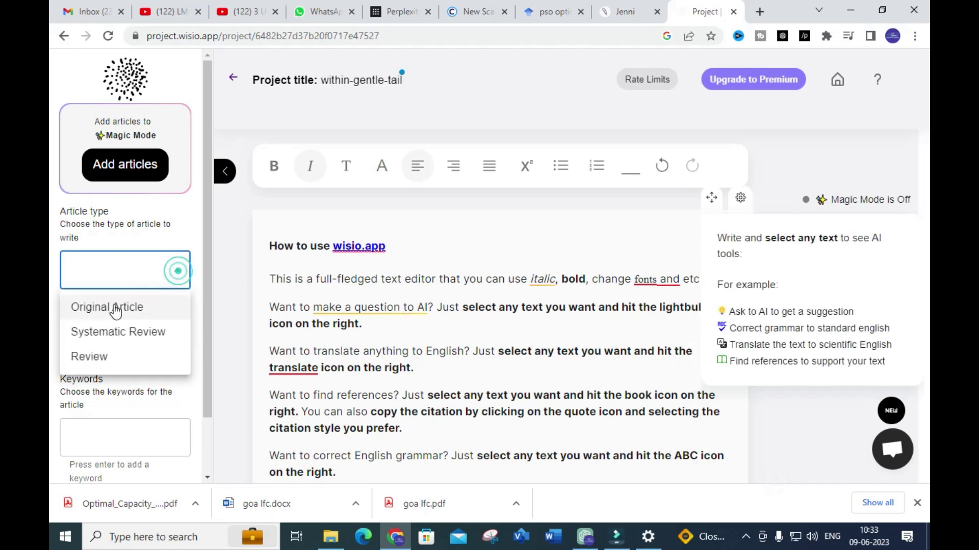
left_click(107, 332)
left_click(164, 347)
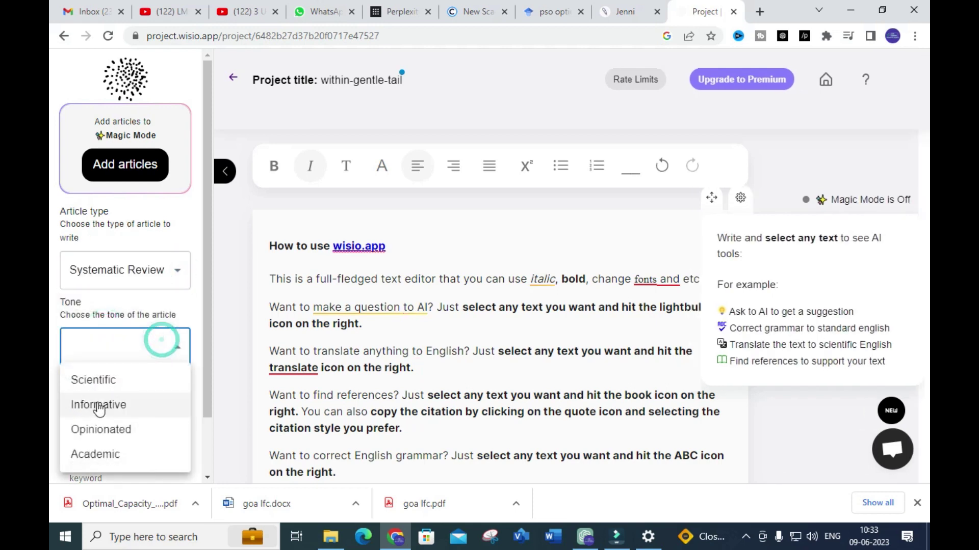
left_click(91, 454)
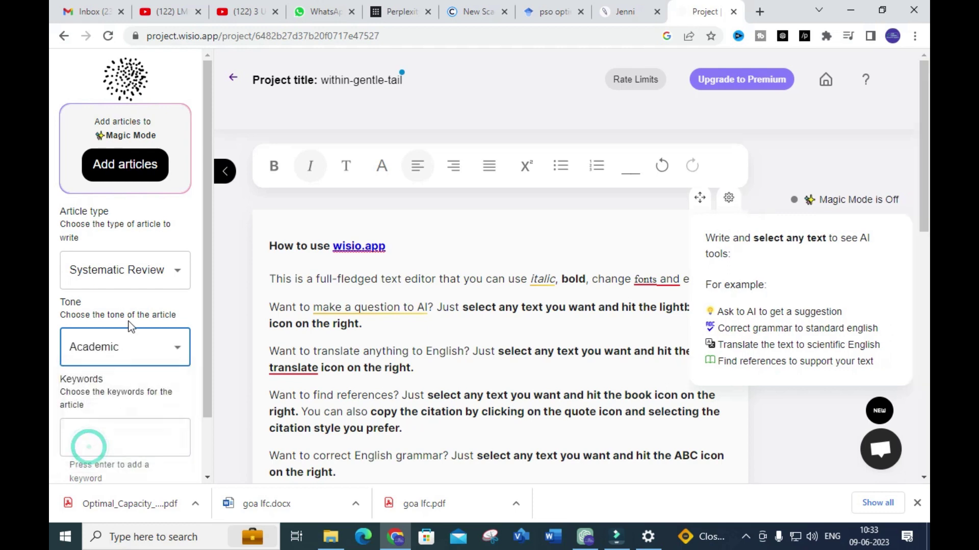
scroll(89, 438, "down", 2)
left_click(96, 375)
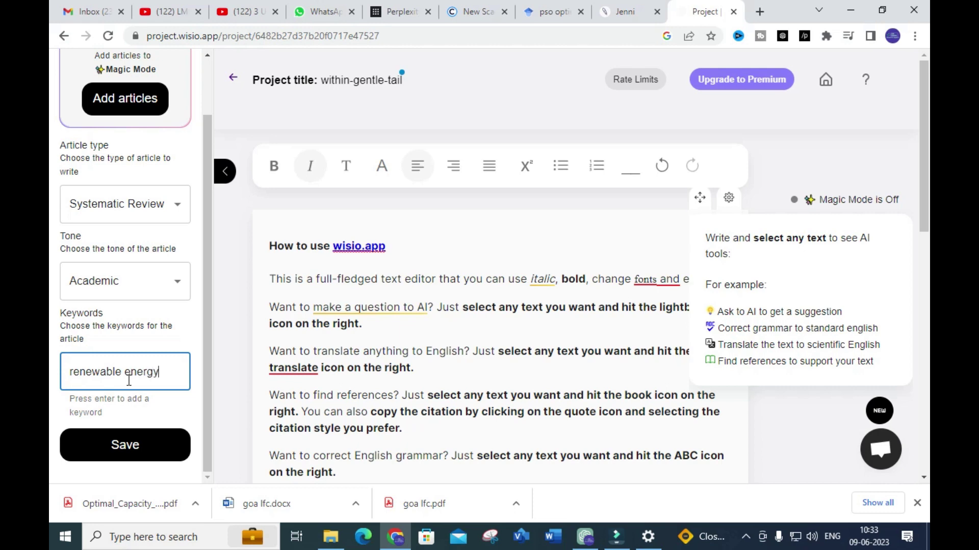
left_click(131, 461)
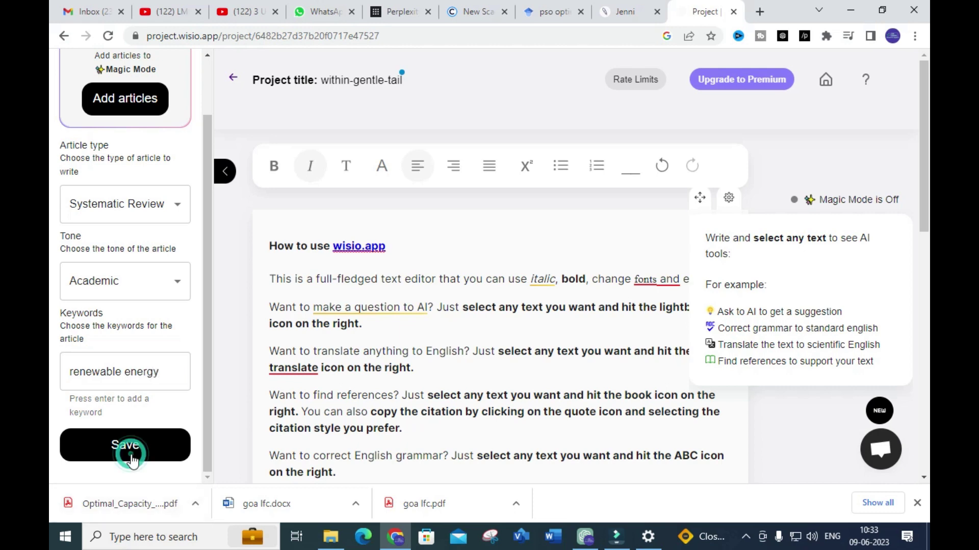
scroll(160, 268, "down", 1)
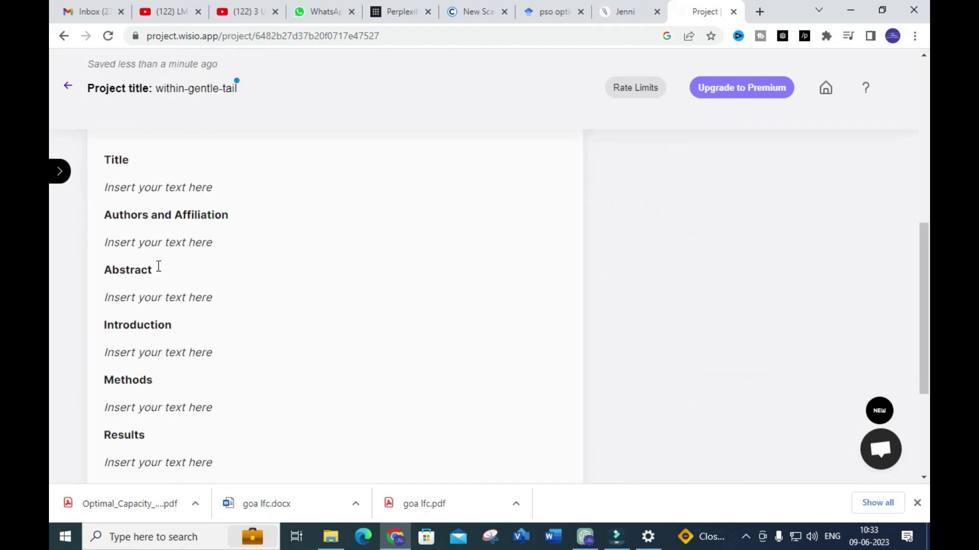
Clear all the starter template text from the wisio.app document
scroll(159, 268, "up", 1)
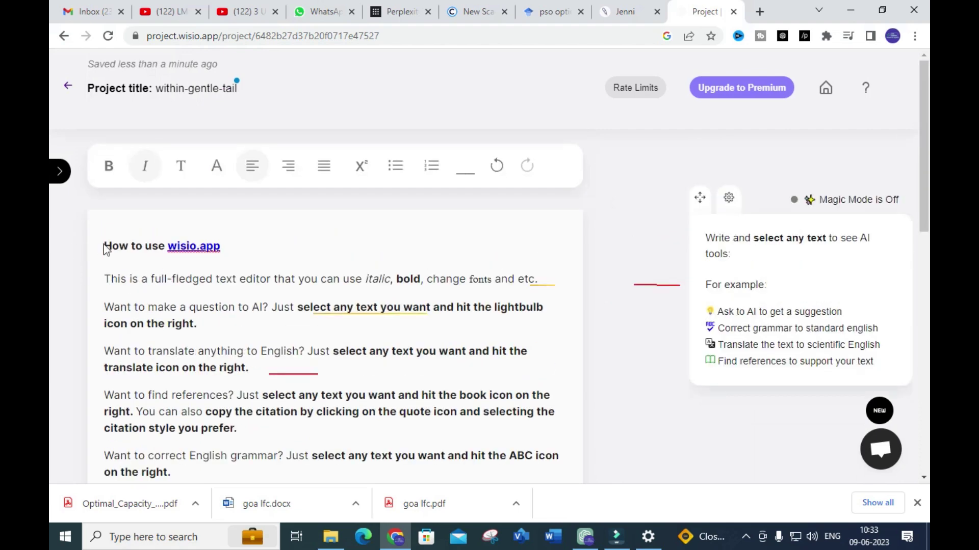
scroll(105, 246, "down", 10)
scroll(103, 296, "up", 8)
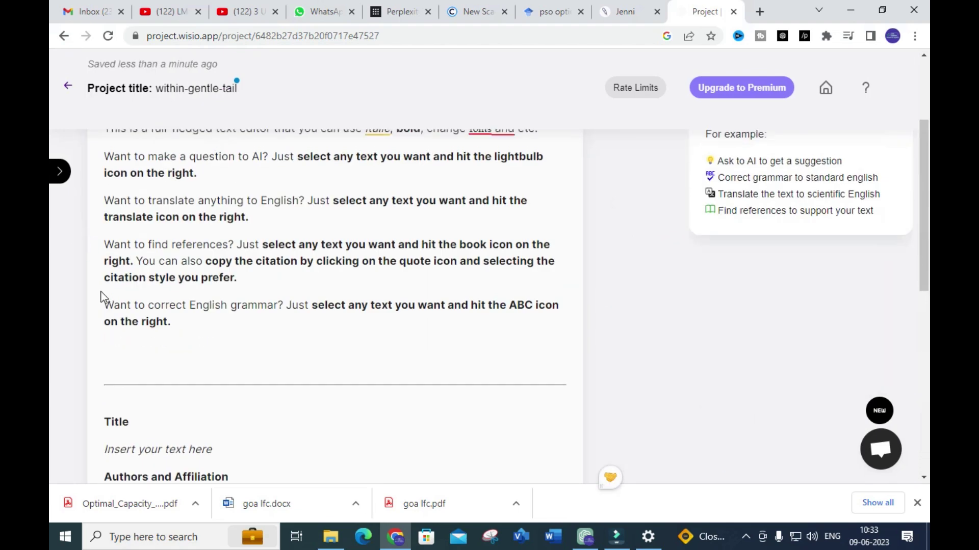
scroll(126, 315, "down", 5)
scroll(163, 230, "down", 3)
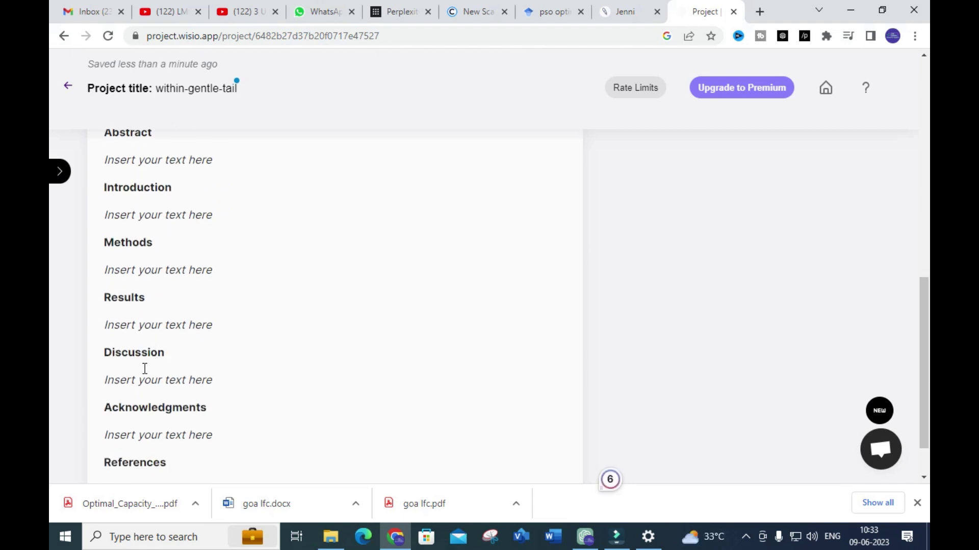
scroll(145, 368, "down", 1)
scroll(148, 357, "up", 10)
left_click_drag(108, 243, 225, 470)
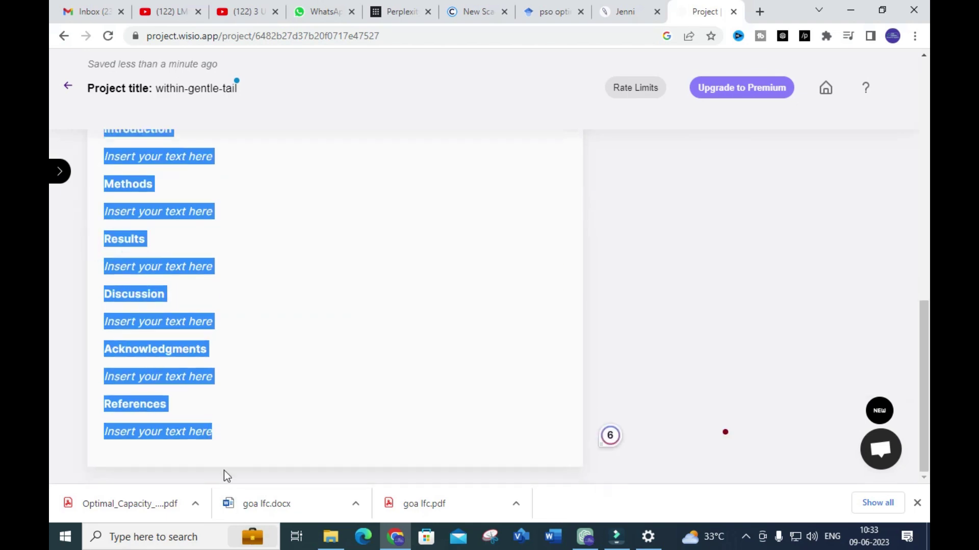
key("BackSpace")
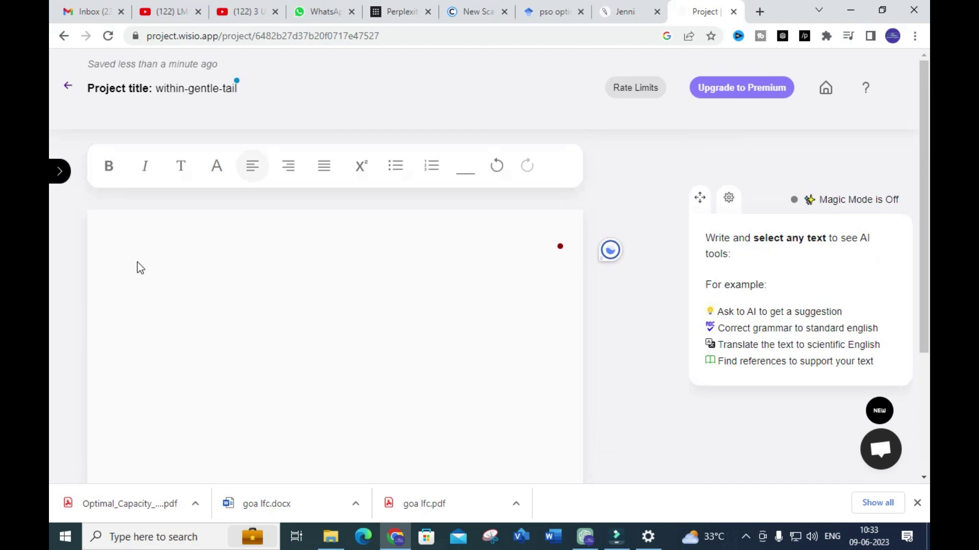
Enter the prompt 'conduct a literature review on grid connected solar pv sytem' and select it
type("conduct a")
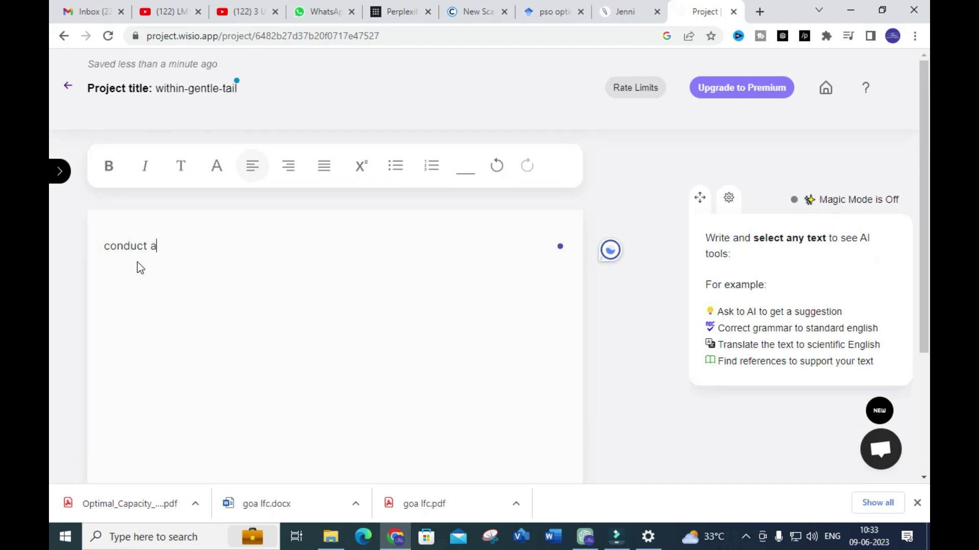
type(" literature review on grid connected solar pv syte")
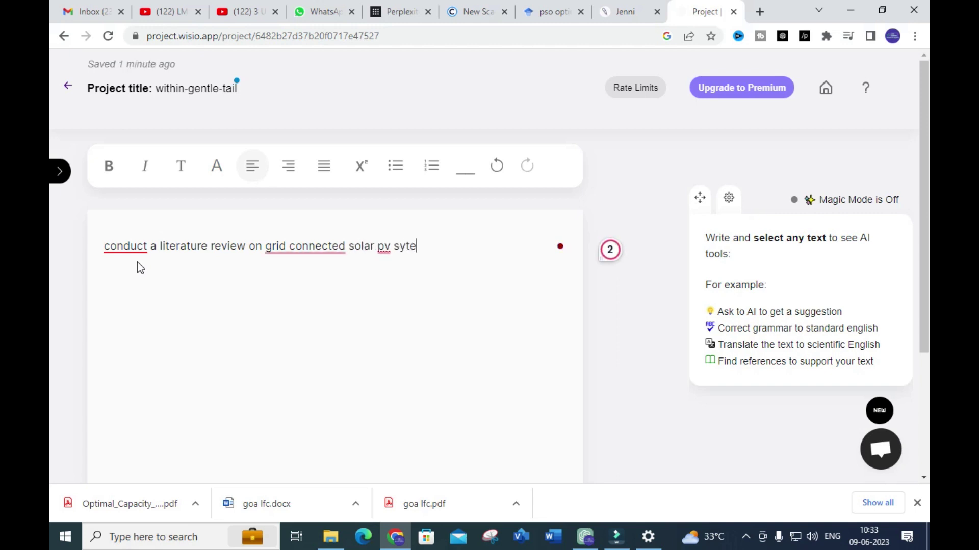
type("m")
key("Return")
left_click_drag(428, 243, 54, 239)
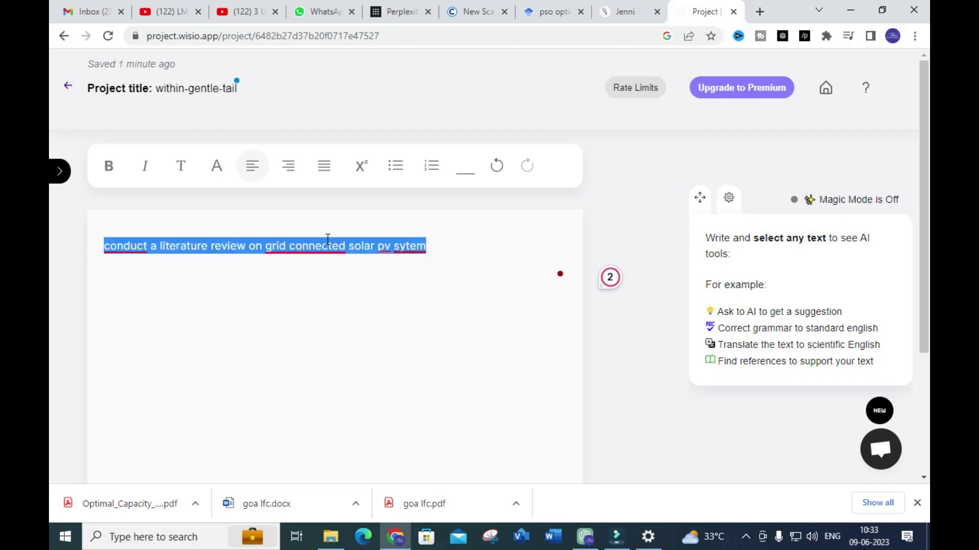
right_click(325, 243)
left_click(757, 386)
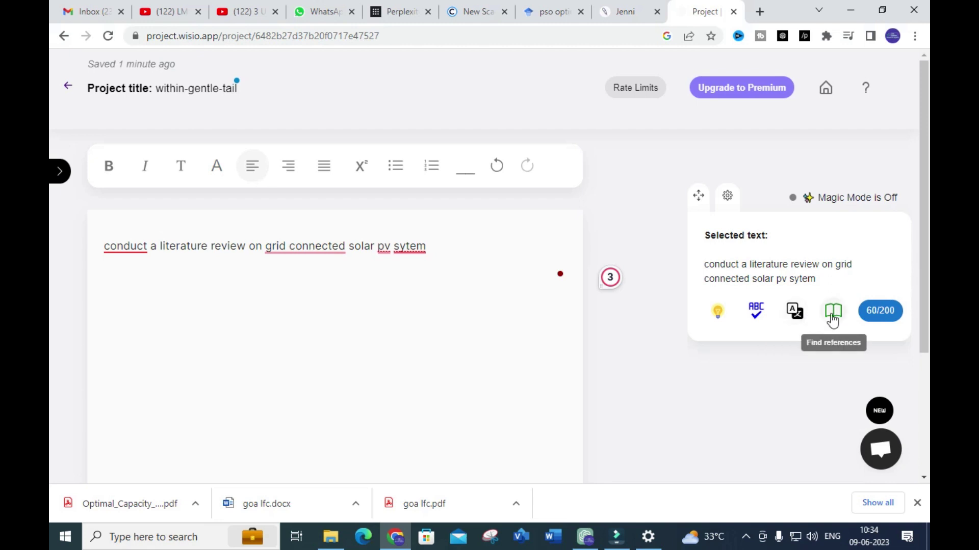
Request AI suggestions for the selected solar PV prompt and review them
left_click(718, 311)
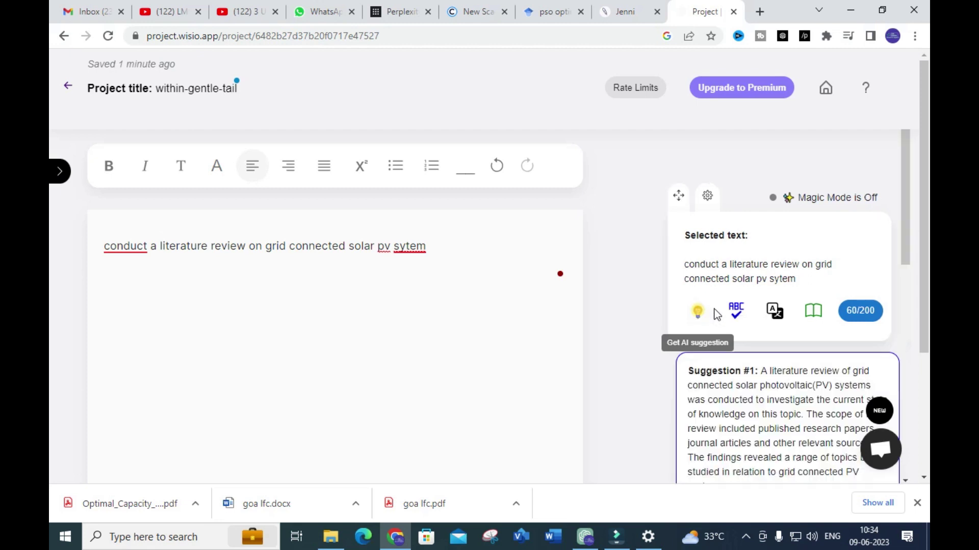
scroll(739, 316, "down", 5)
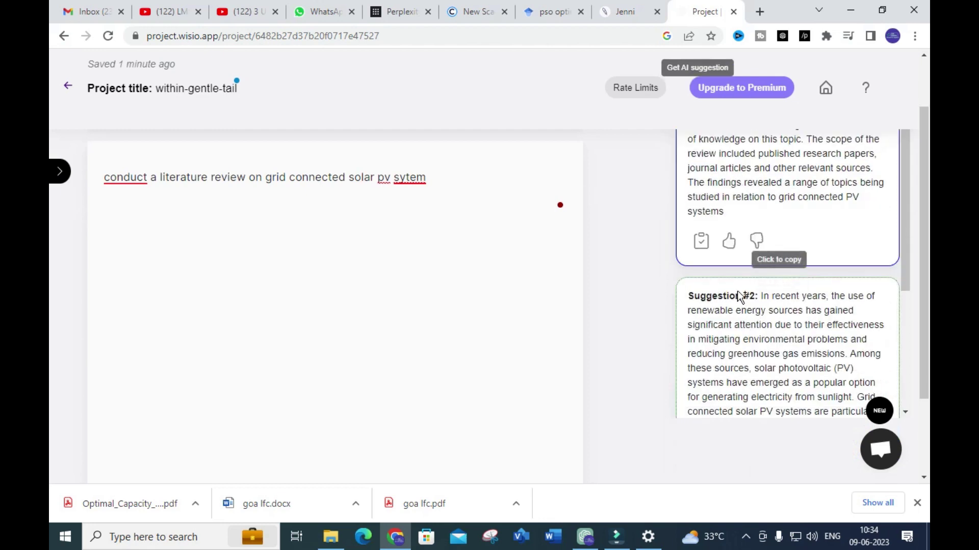
scroll(741, 302, "down", 5)
scroll(742, 295, "up", 4)
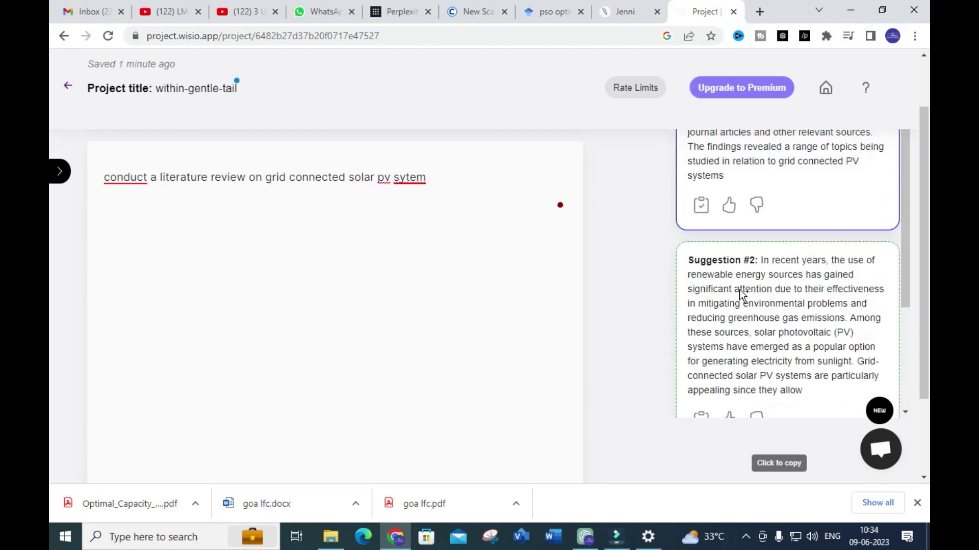
scroll(742, 294, "up", 5)
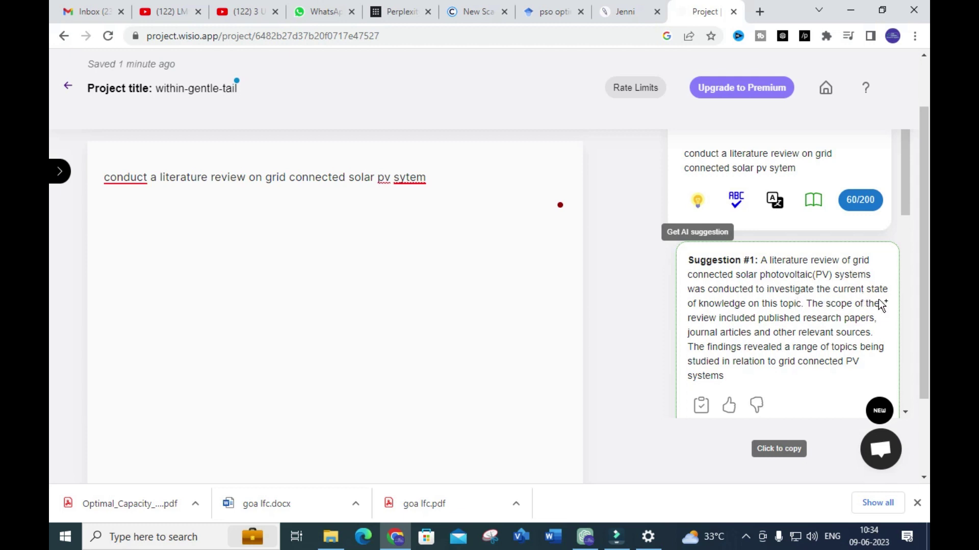
scroll(788, 336, "up", 5)
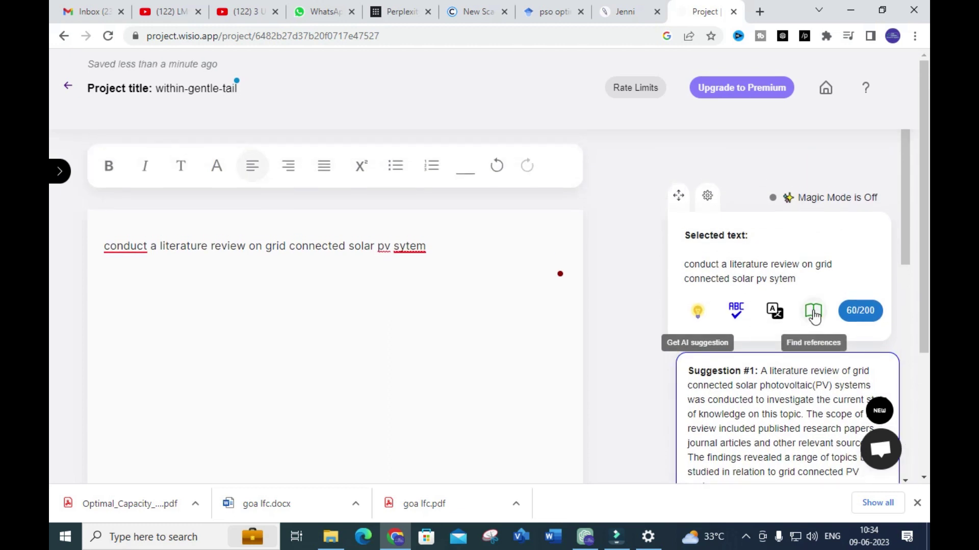
Search for references supporting the prompt; none are found
left_click(814, 313)
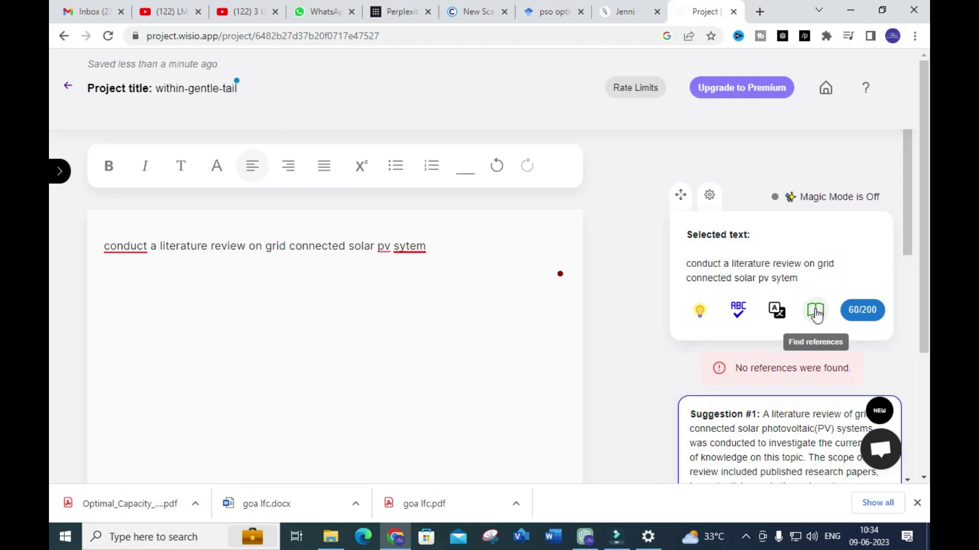
scroll(800, 318, "down", 3)
scroll(795, 314, "up", 3)
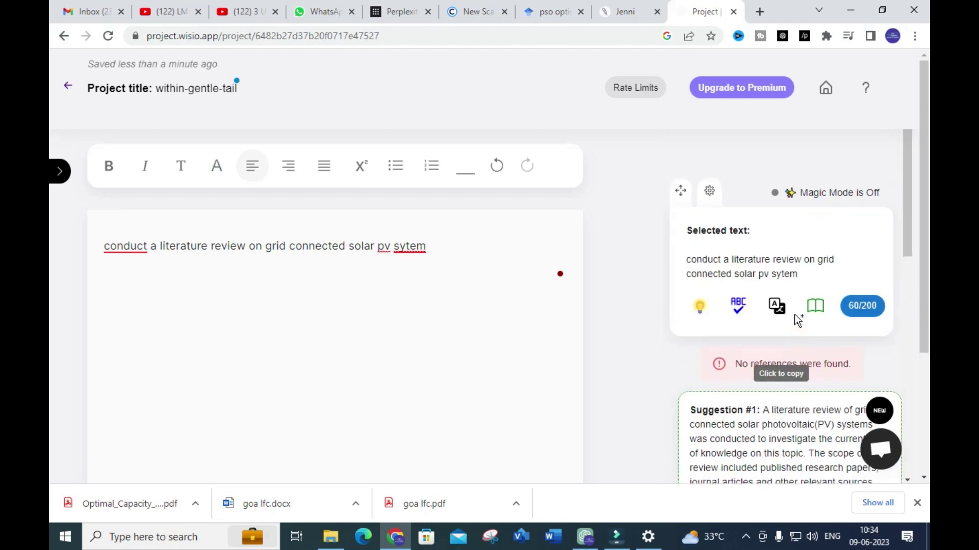
Edit the misspelled word 'sytem' in the prompt, then return to the Jenni literature review
left_click(414, 245)
left_click(405, 248)
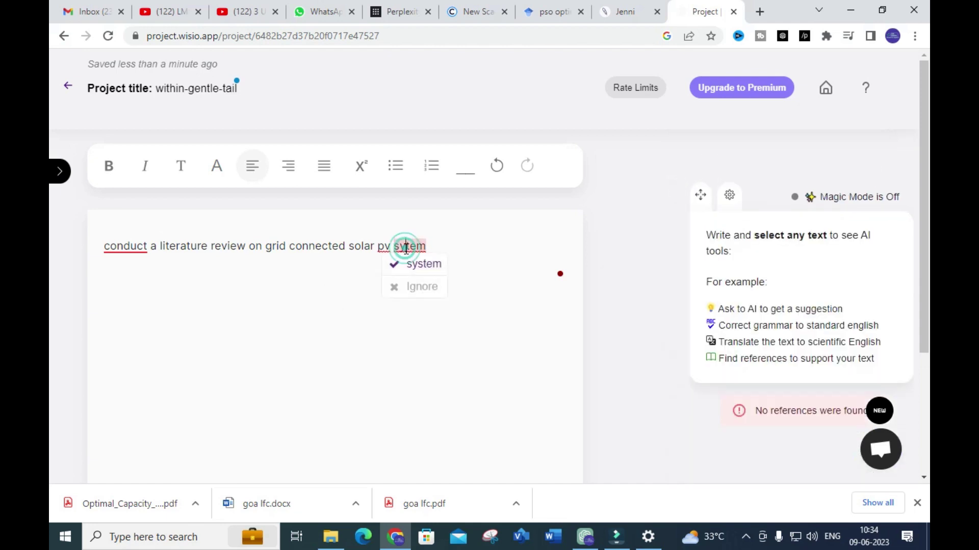
type("s")
key("Return")
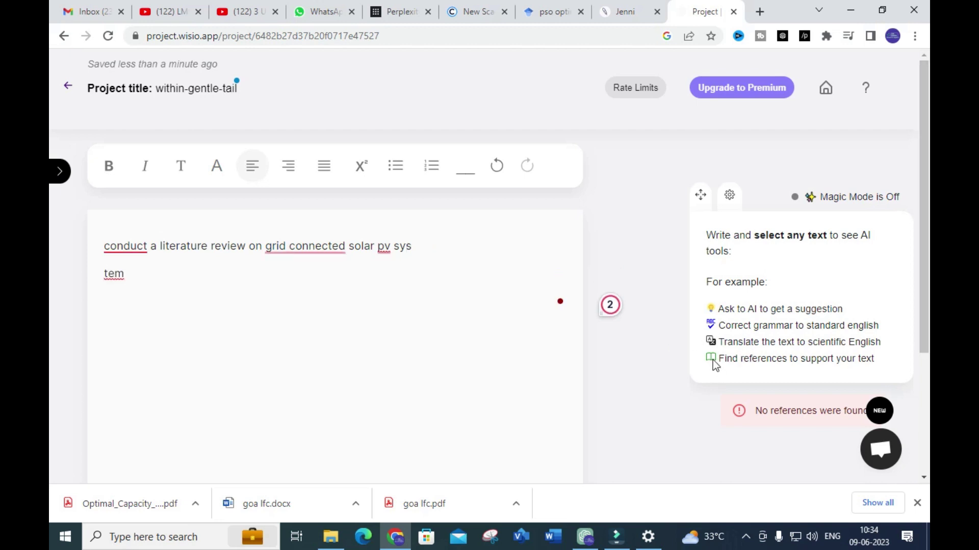
left_click_drag(726, 406, 690, 418)
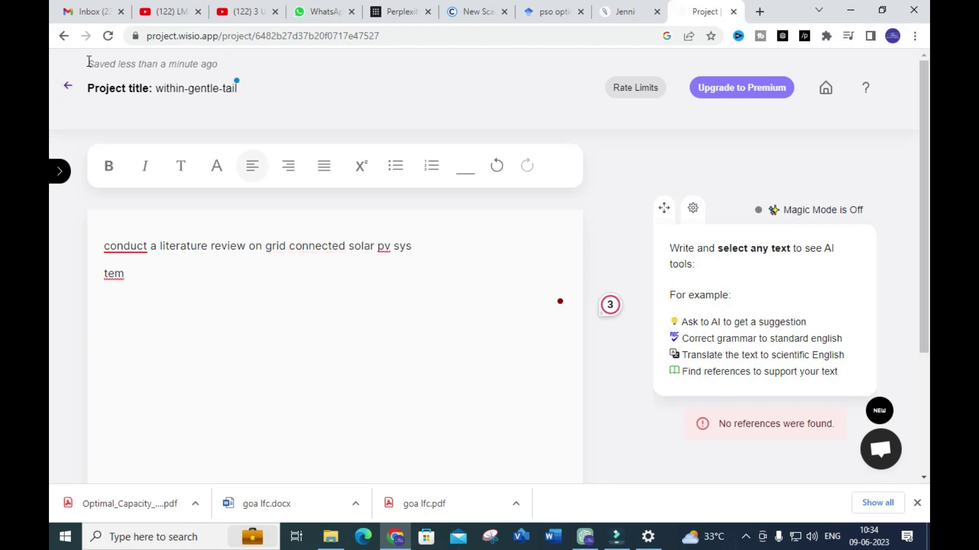
left_click(618, 10)
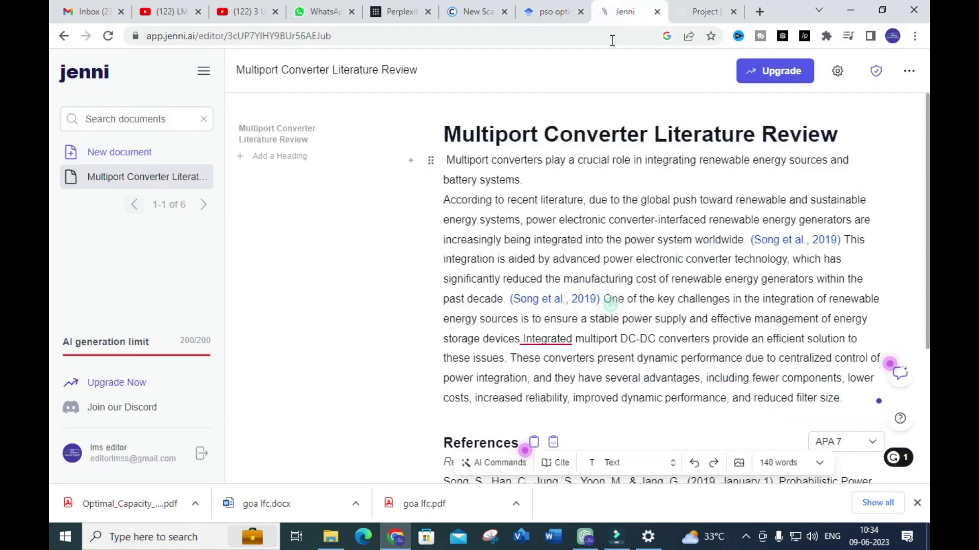